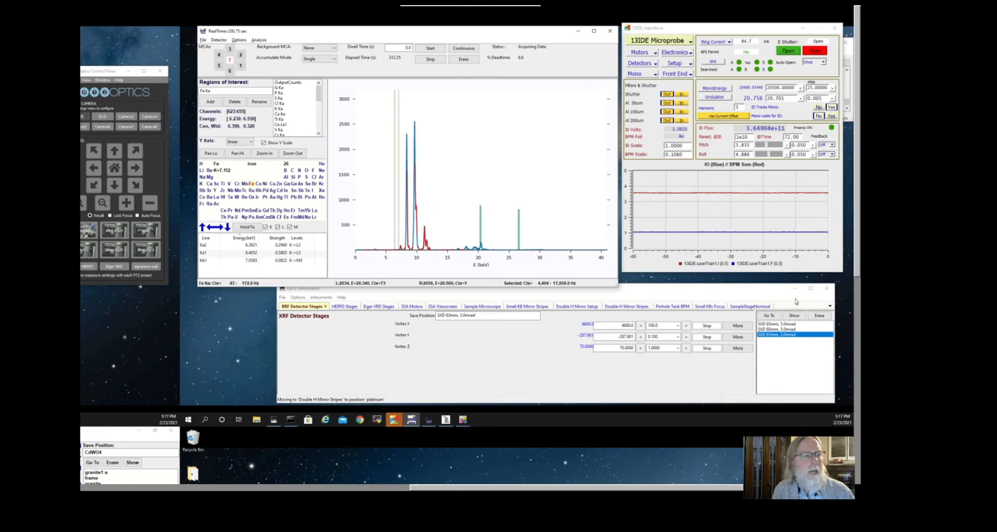
Step: Check the sample microscope's camera image and saved positions, and return to the XRF spectrum display
{"action": "left_click_drag", "start_coordinate": [858, 241], "coordinate": [451, 471]}
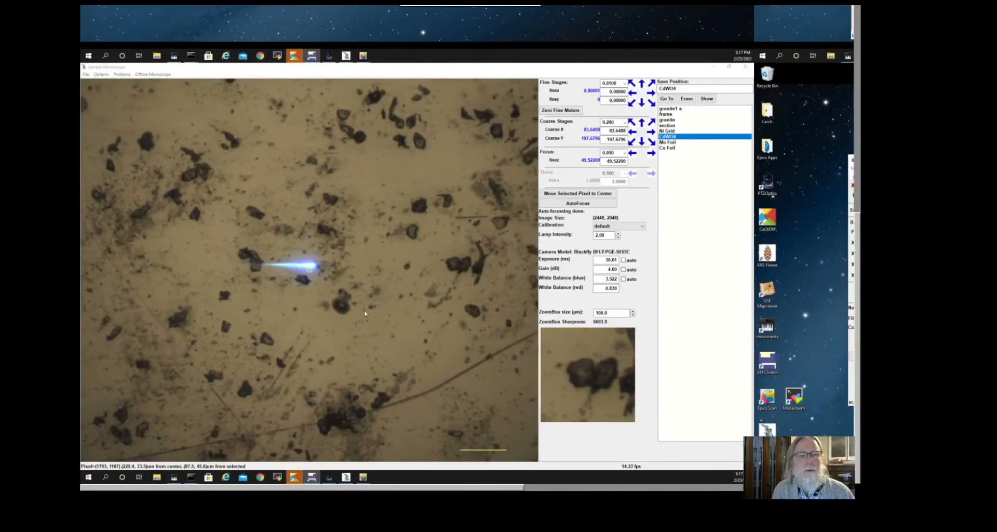
{"action": "left_click_drag", "start_coordinate": [503, 486], "coordinate": [723, 485]}
{"action": "left_click_drag", "start_coordinate": [858, 453], "coordinate": [857, 244]}
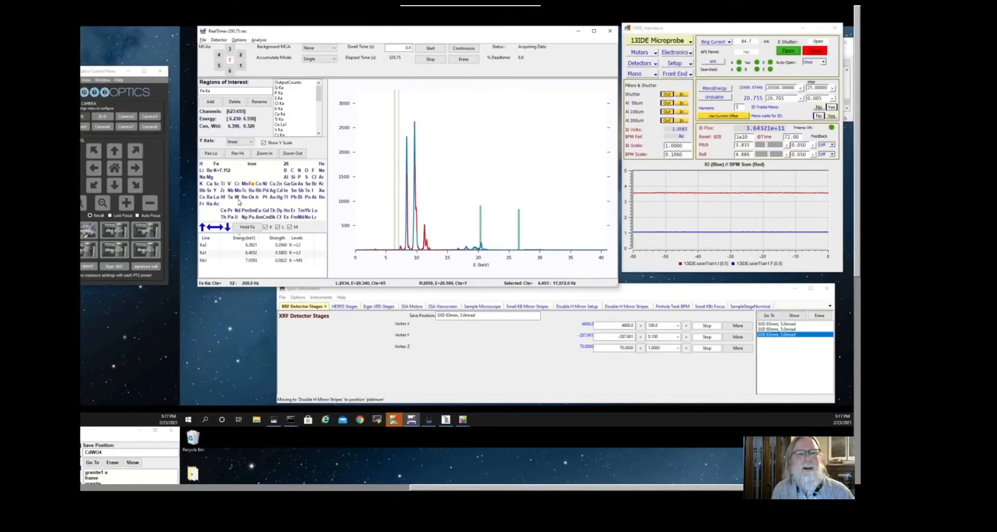
Step: Mark tantalum's emission lines on the XRF spectrum and set the spectrum's Y axis to log
{"action": "left_click", "coordinate": [235, 198]}
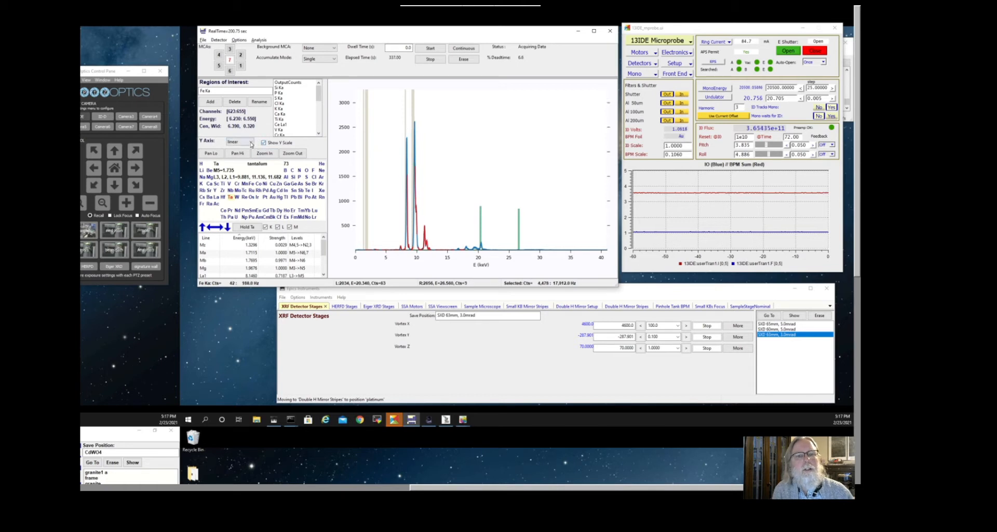
{"action": "left_click", "coordinate": [251, 142]}
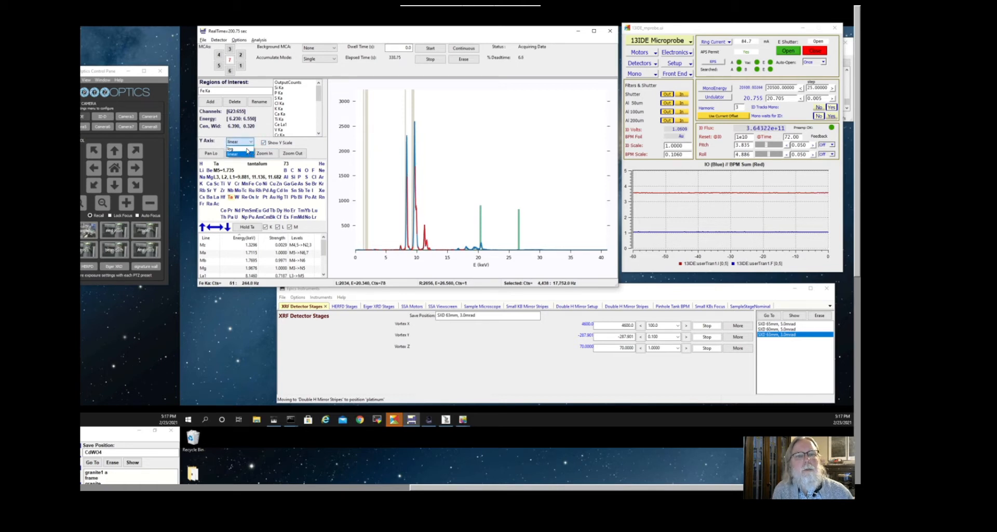
{"action": "left_click", "coordinate": [248, 149]}
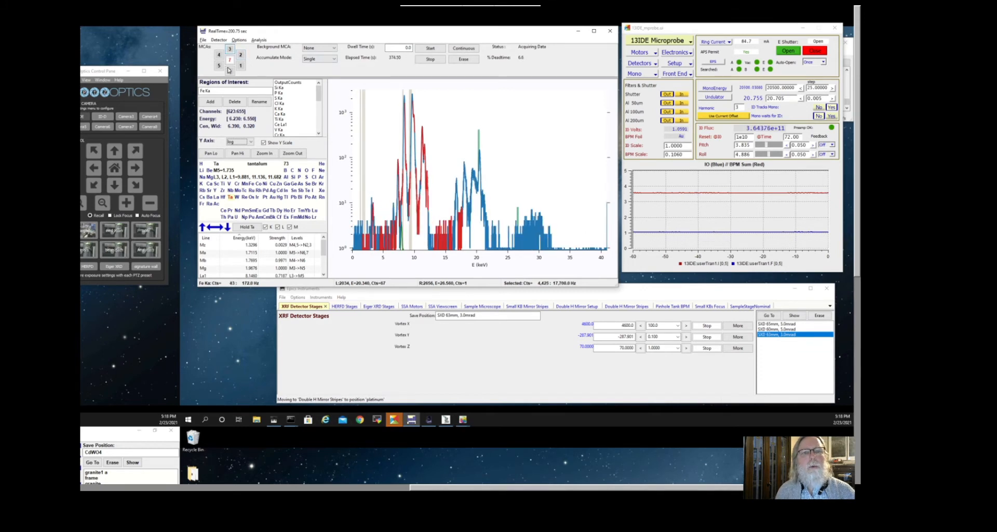
Step: Compare the individual detector spectra by showing MCA 6, MCA 2 and MCA 7 as the foreground
{"action": "left_click", "coordinate": [229, 70]}
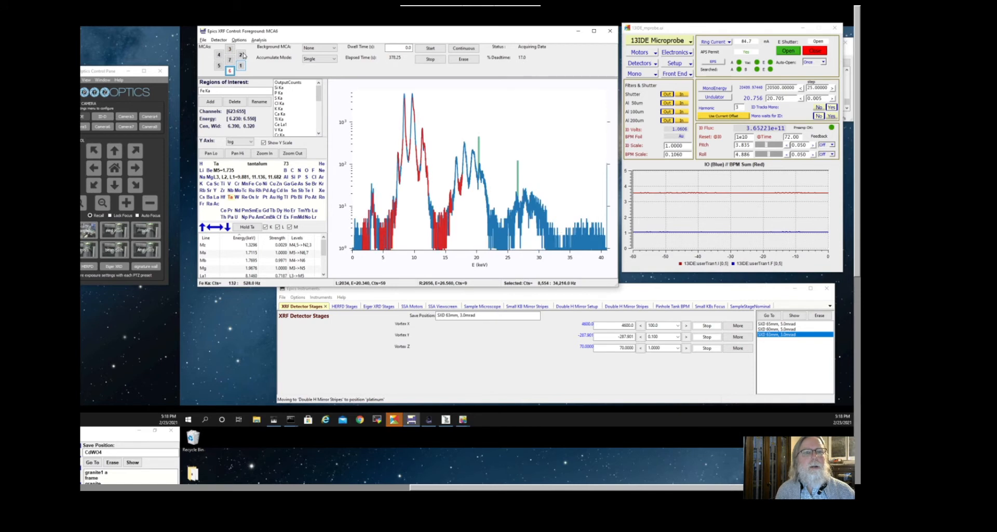
{"action": "left_click", "coordinate": [241, 54]}
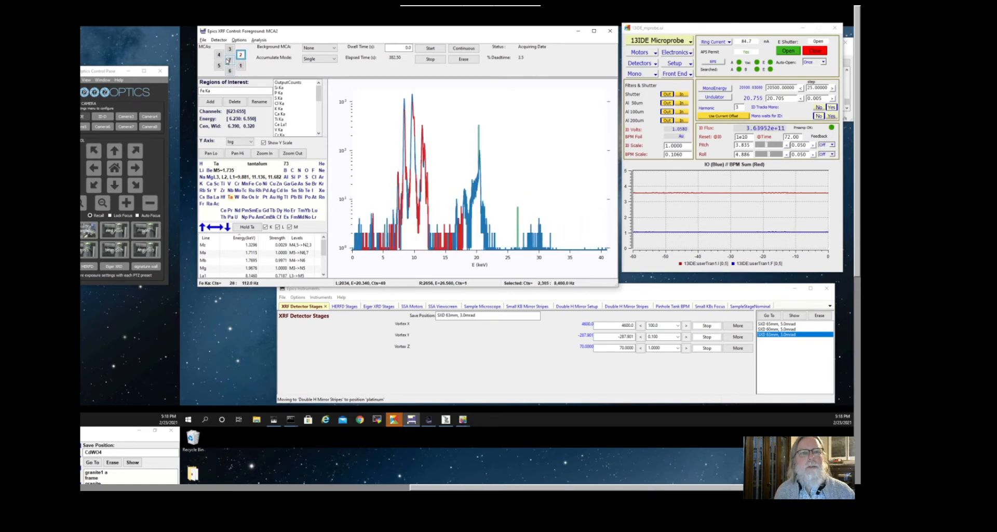
{"action": "left_click", "coordinate": [228, 61]}
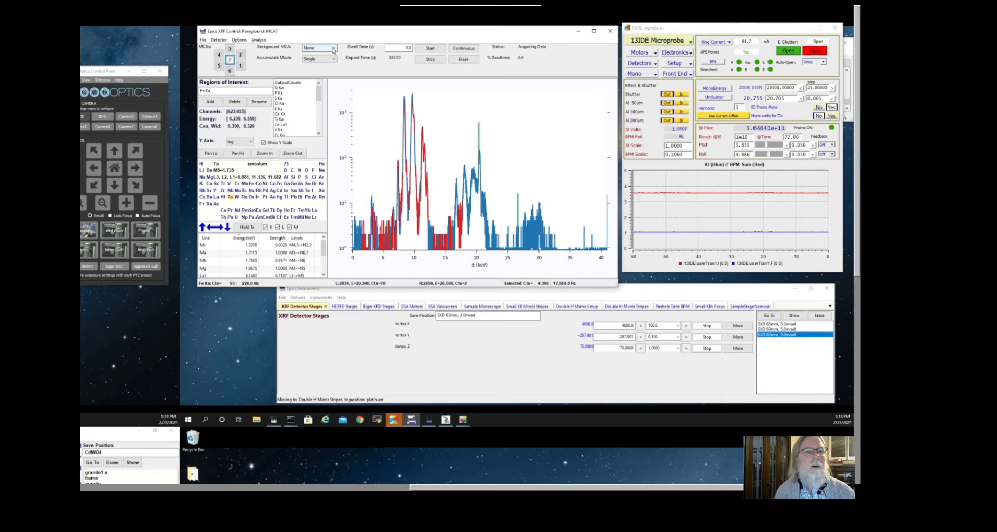
Step: Set MCA 7 as the background spectrum and show MCA 5 as the foreground
{"action": "left_click", "coordinate": [334, 49]}
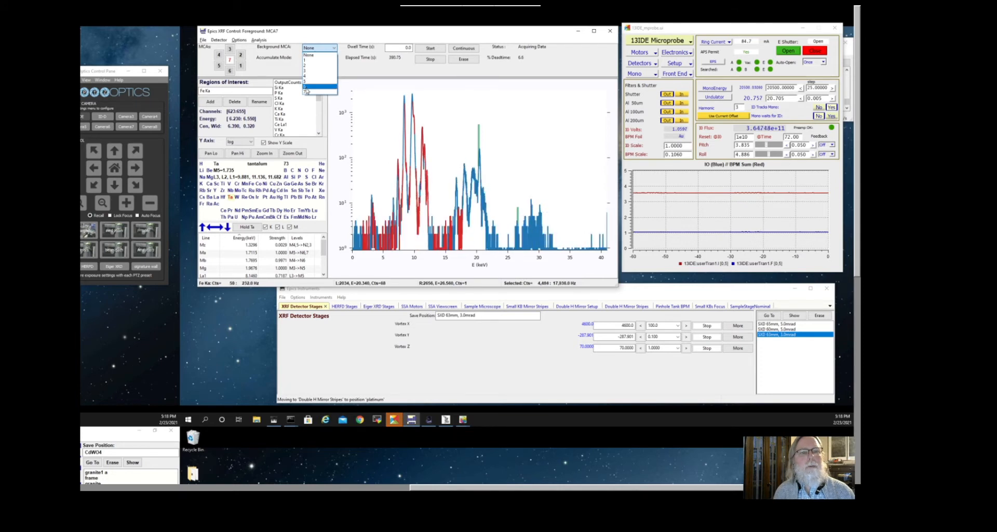
{"action": "left_click", "coordinate": [308, 91]}
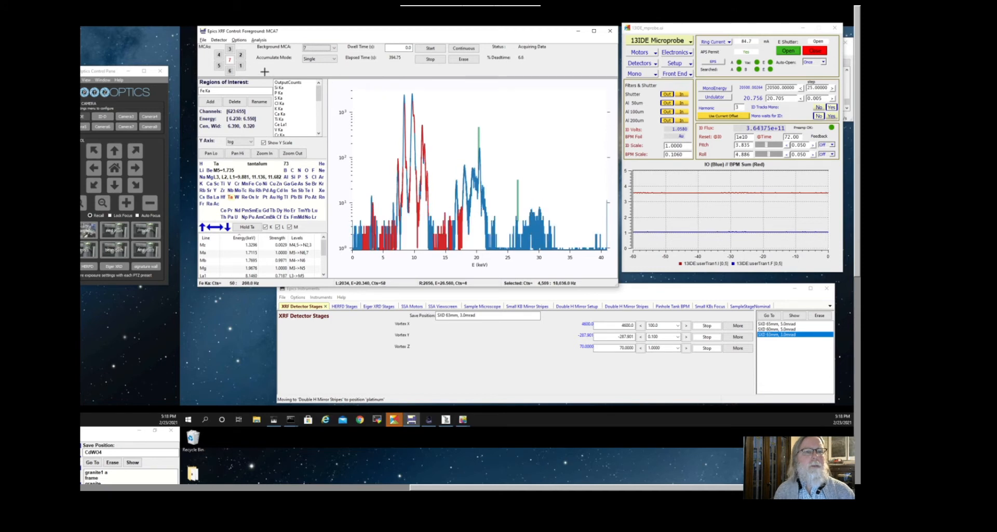
{"action": "left_click", "coordinate": [218, 66]}
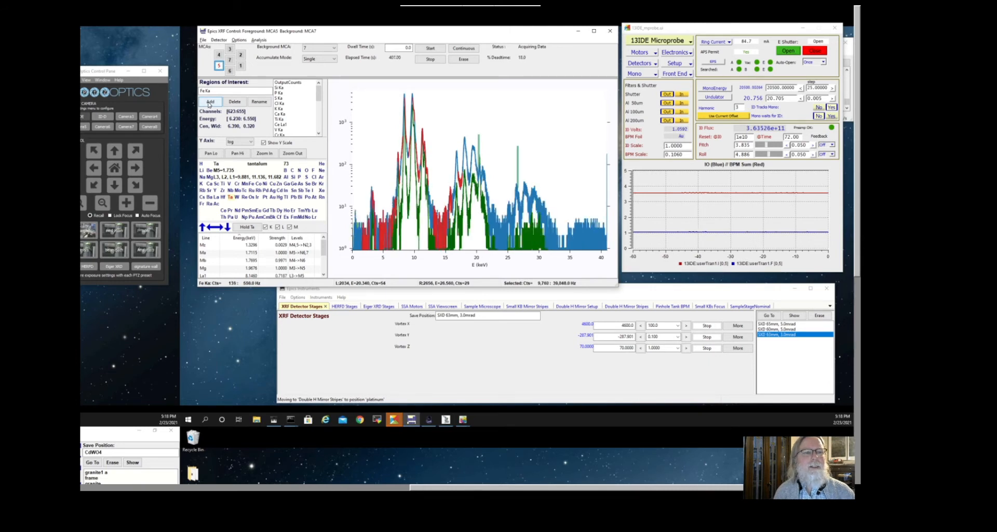
{"action": "left_click", "coordinate": [210, 101]}
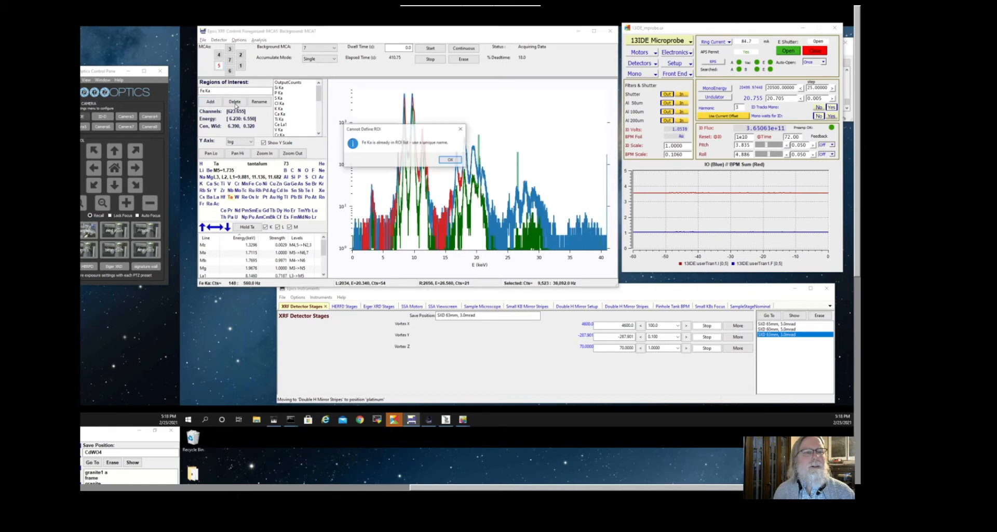
{"action": "left_click", "coordinate": [460, 130]}
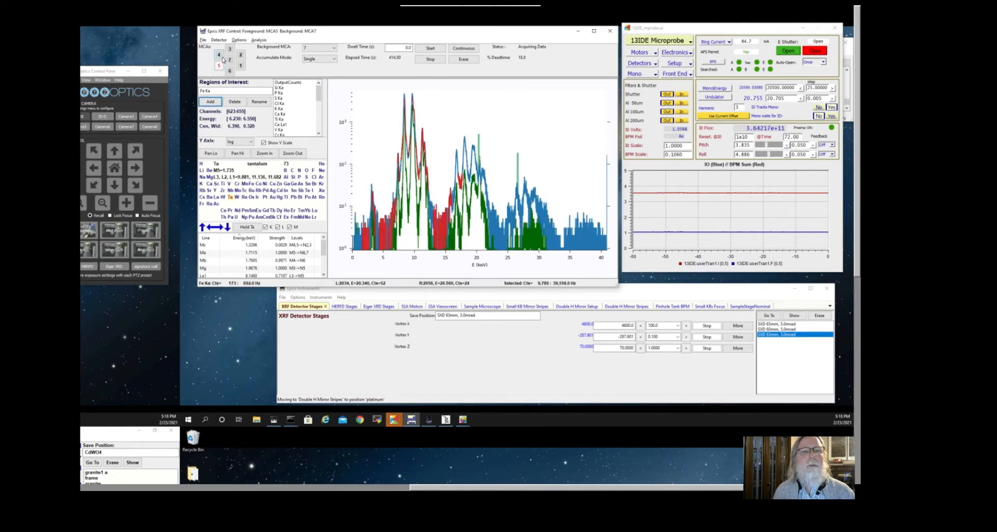
Step: Show MCA 4 as the foreground spectrum against the MCA 7 background
{"action": "left_click", "coordinate": [222, 57]}
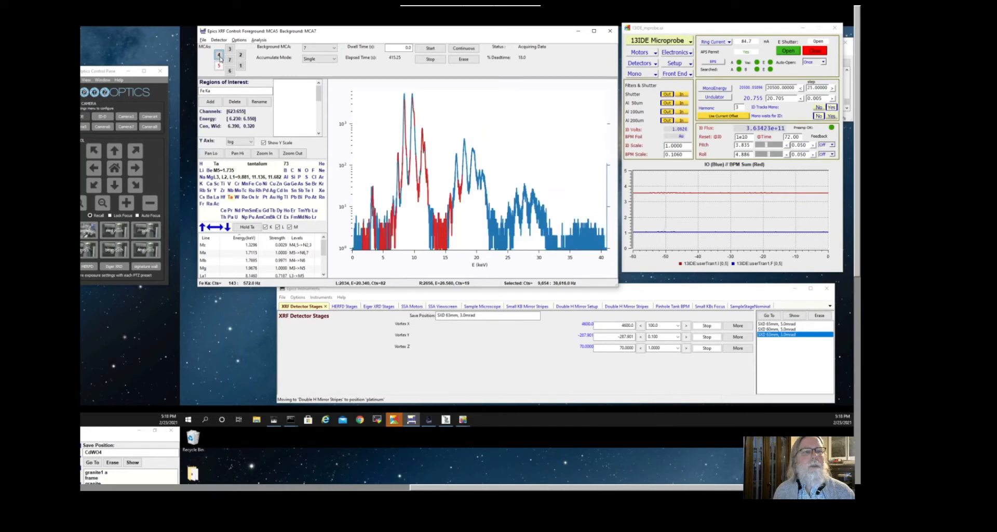
{"action": "left_click", "coordinate": [220, 58]}
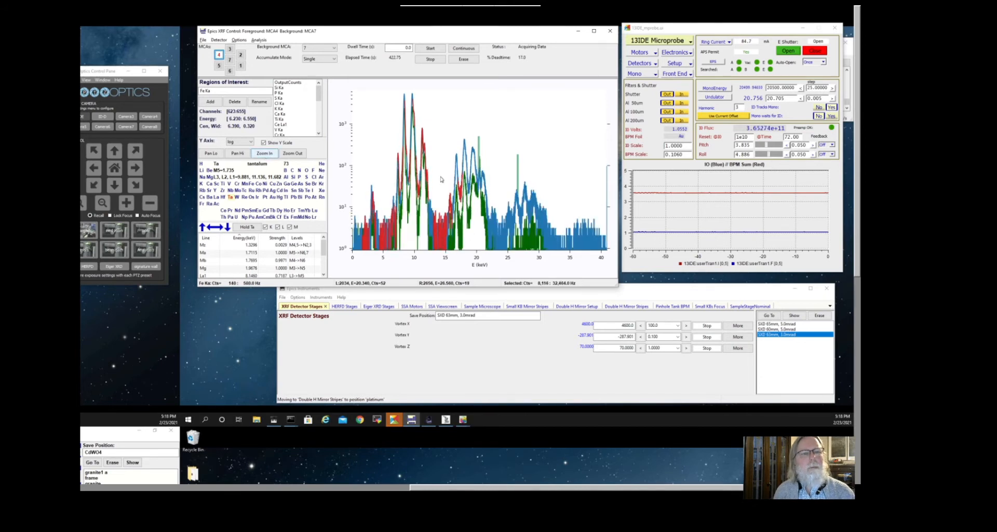
{"action": "left_click", "coordinate": [265, 154]}
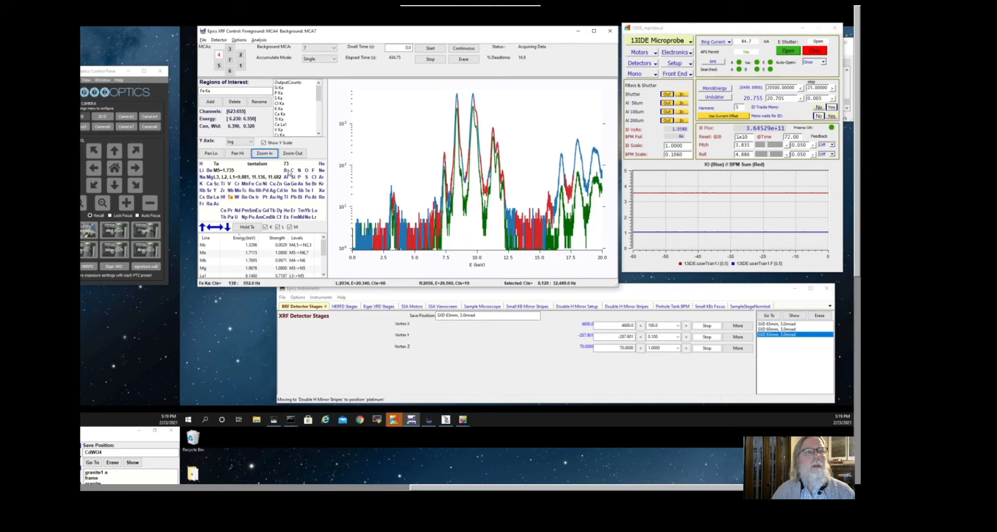
{"action": "left_click", "coordinate": [292, 155]}
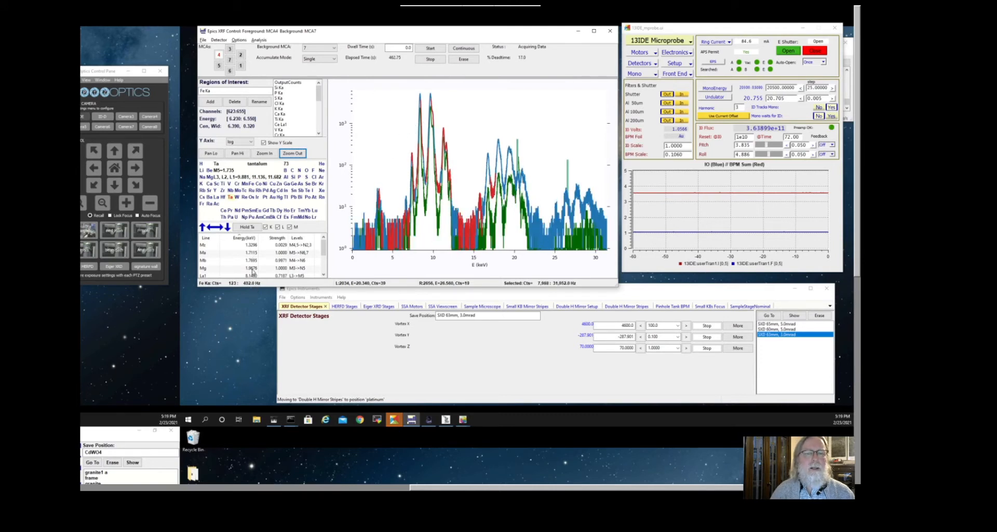
Step: Locate the tantalum La1, Lb4 and Lb1 lines on the spectrum
{"action": "scroll", "coordinate": [245, 256], "scroll_direction": "down", "scroll_amount": 1}
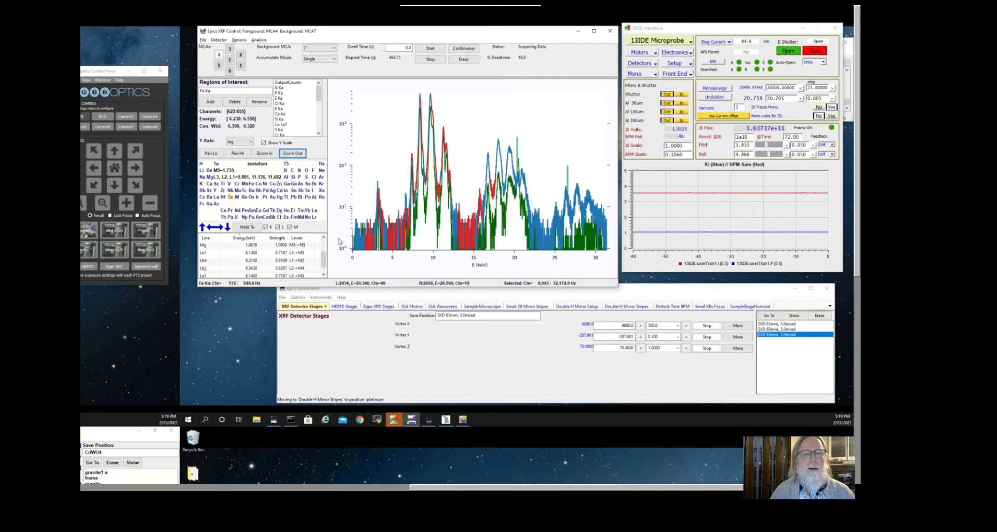
{"action": "scroll", "coordinate": [247, 248], "scroll_direction": "down", "scroll_amount": 1}
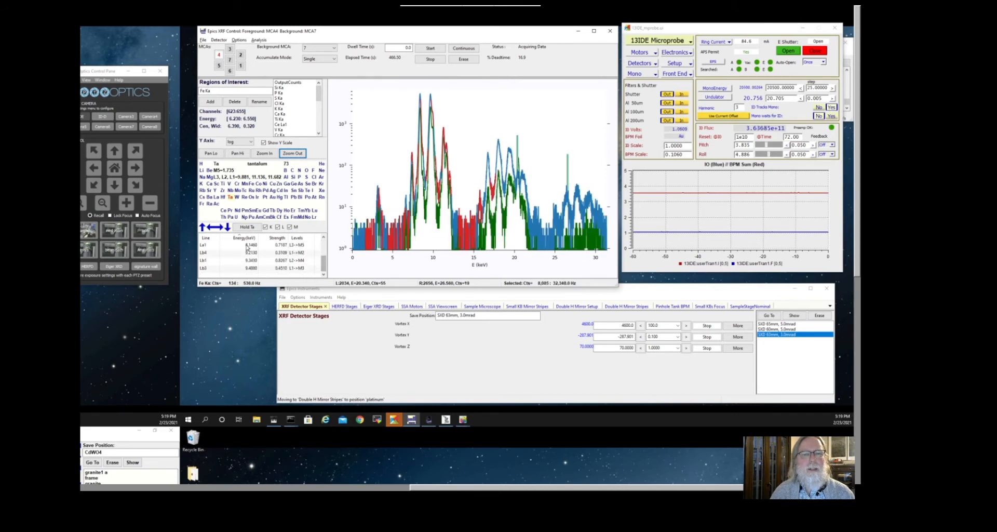
{"action": "left_click", "coordinate": [247, 246]}
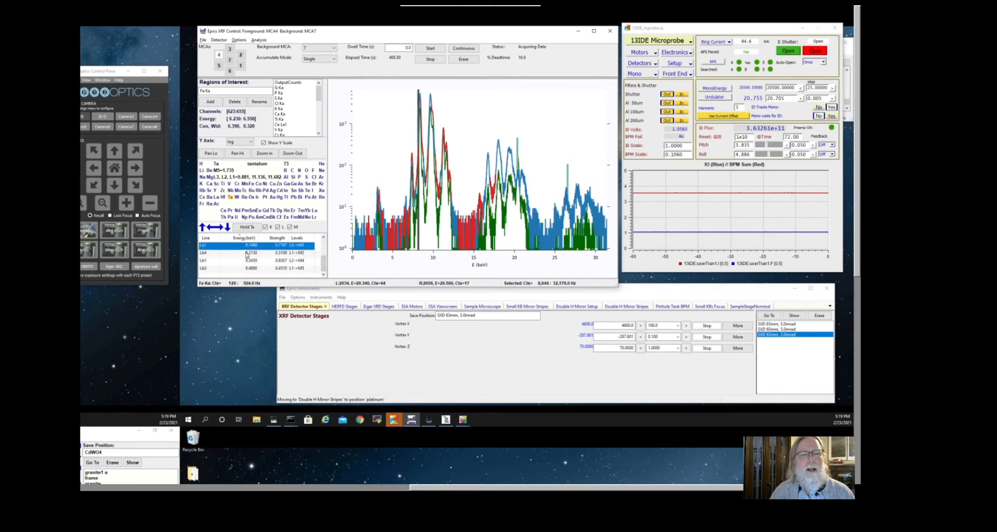
{"action": "left_click", "coordinate": [246, 253]}
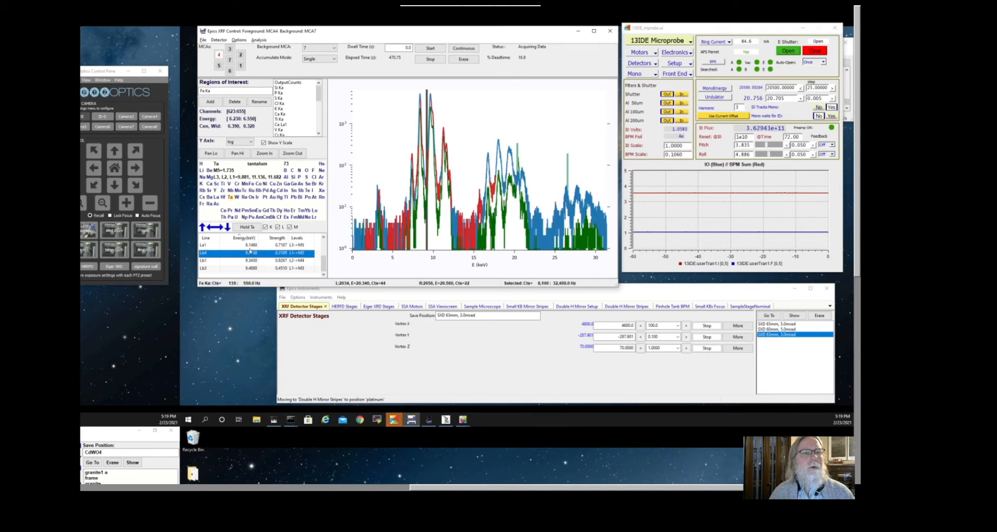
{"action": "left_click", "coordinate": [244, 260]}
Step: Make the XRF control window taller to fit the full emission line list, and highlight tantalum's La1 and Lb4 lines
{"action": "left_click", "coordinate": [266, 154]}
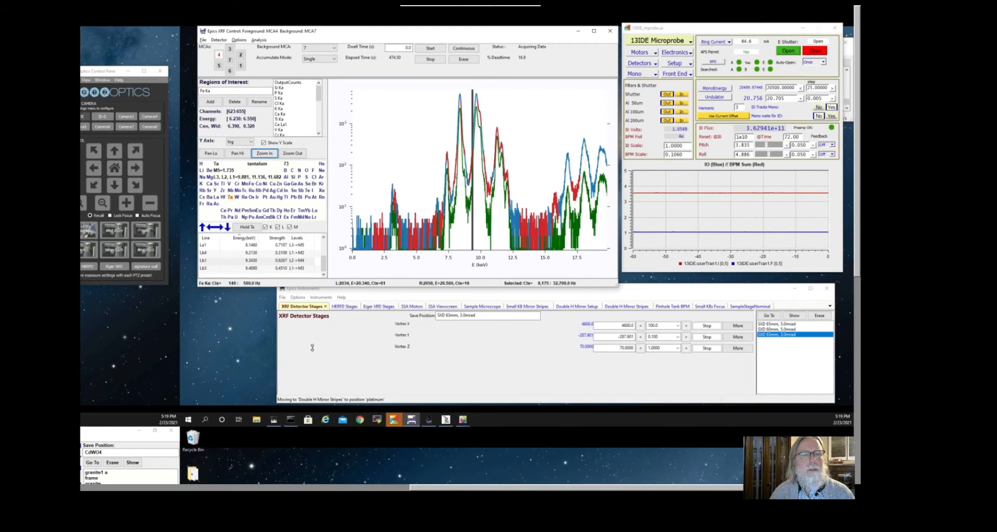
{"action": "left_click_drag", "start_coordinate": [309, 287], "coordinate": [291, 345]}
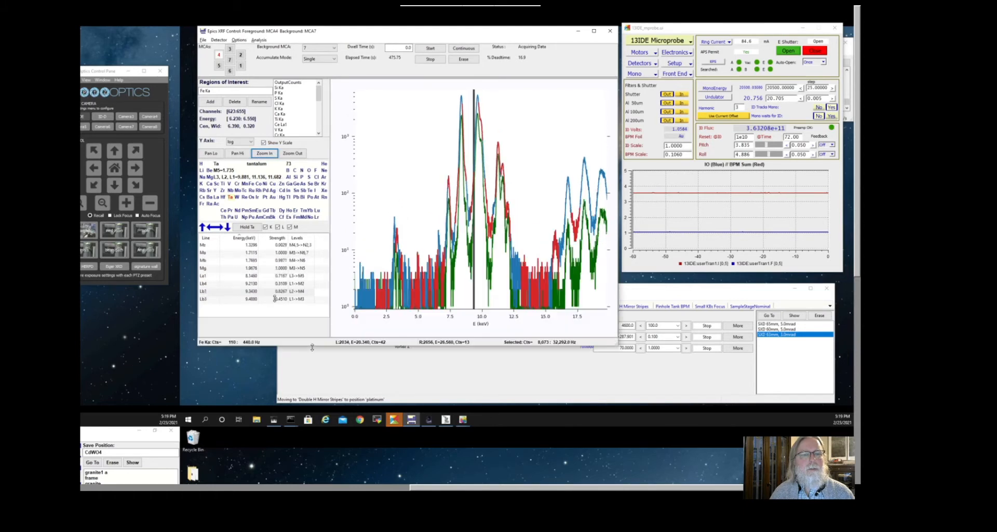
{"action": "left_click", "coordinate": [228, 277]}
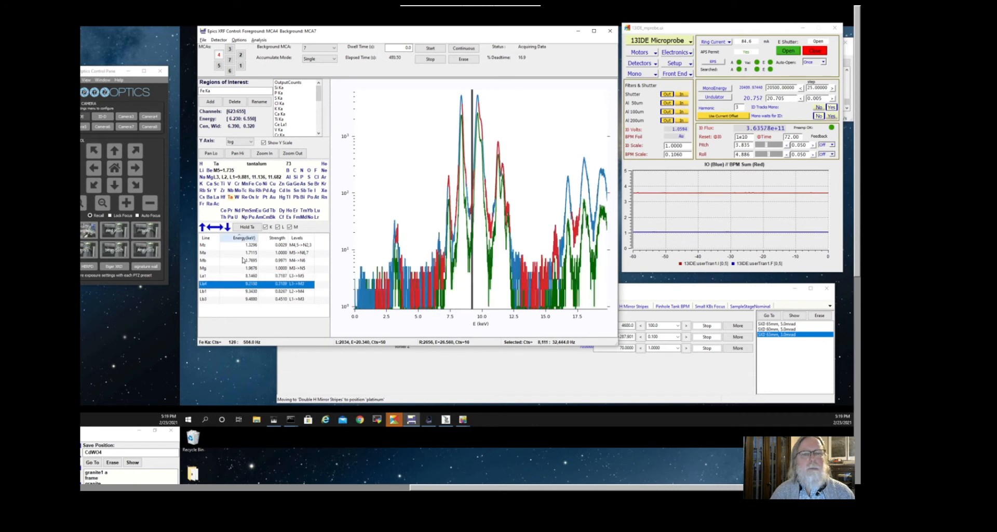
{"action": "key", "text": "Down"}
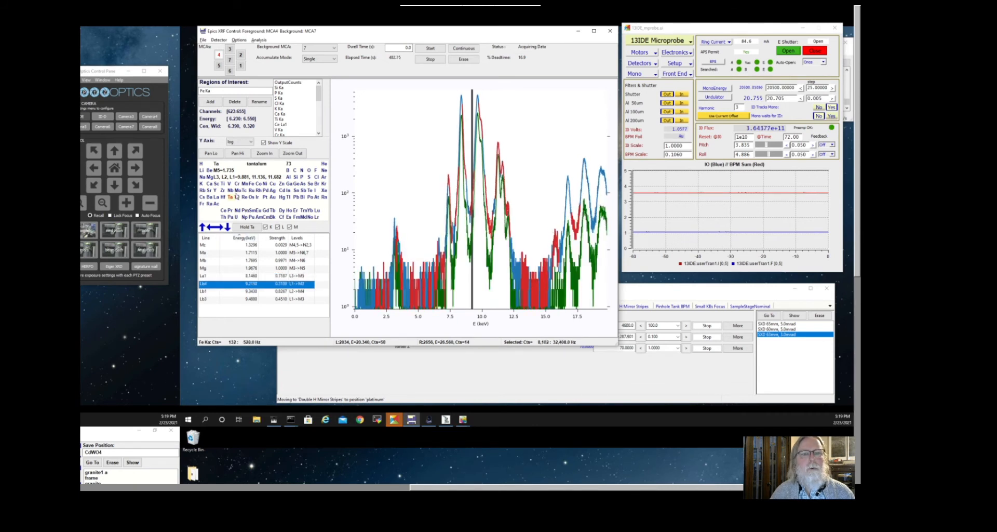
Step: Mark tungsten on the spectrum and compare its La1 and Lb1 lines with the main peaks
{"action": "left_click", "coordinate": [236, 197]}
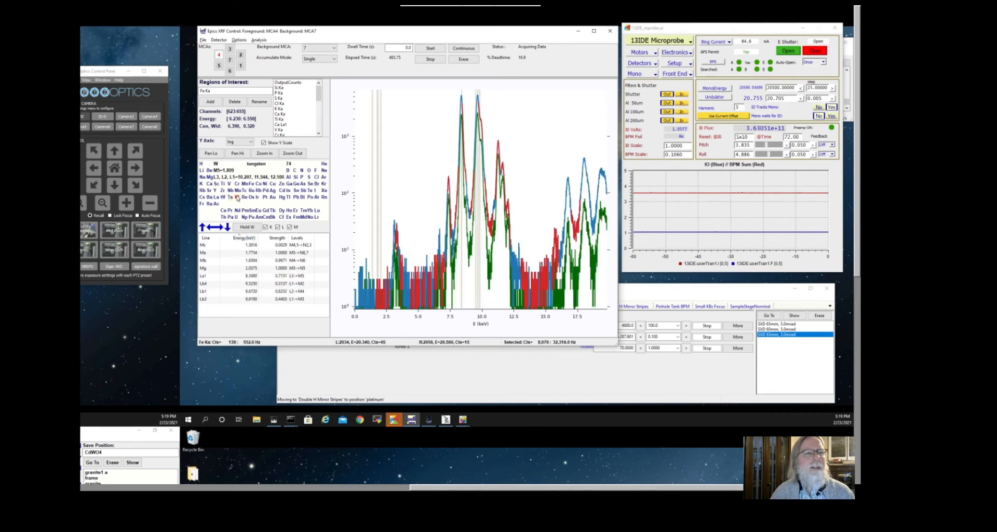
{"action": "left_click", "coordinate": [239, 278]}
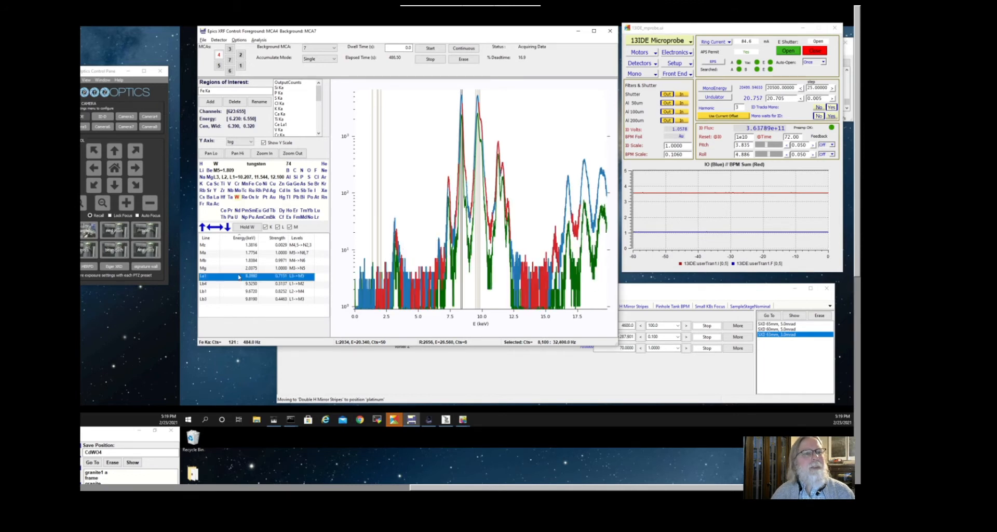
{"action": "left_click", "coordinate": [241, 292]}
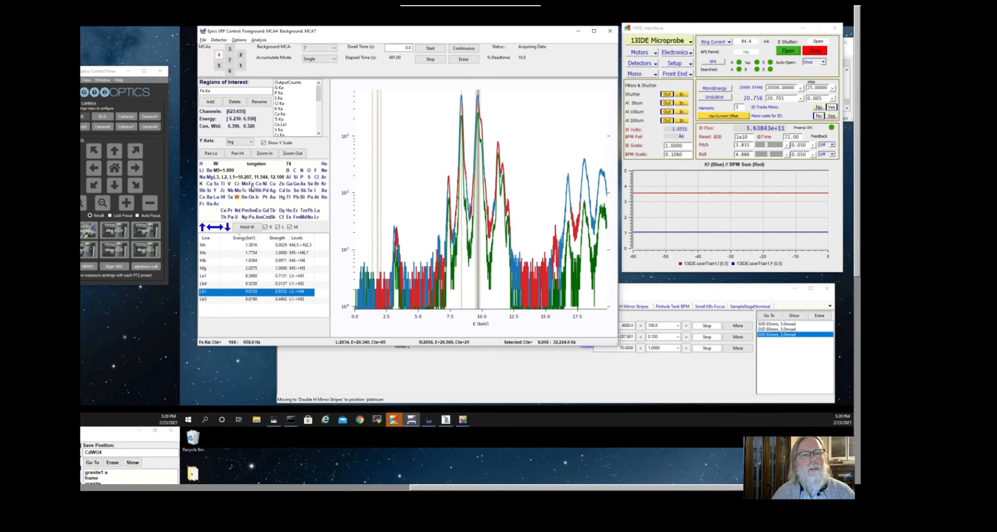
Step: Mark iron on the spectrum and check where its Ka1 and Kb1 lines fall relative to the peaks
{"action": "left_click", "coordinate": [251, 184]}
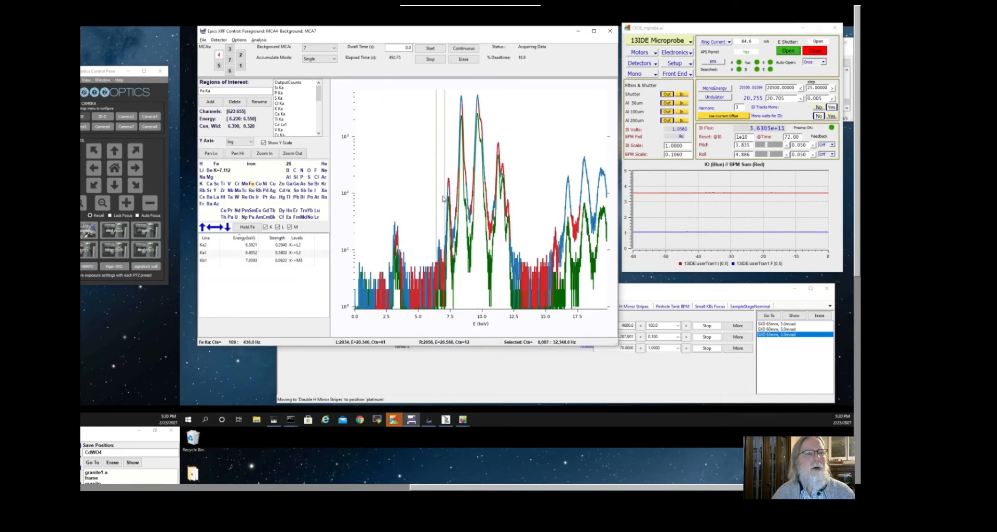
{"action": "left_click", "coordinate": [254, 253]}
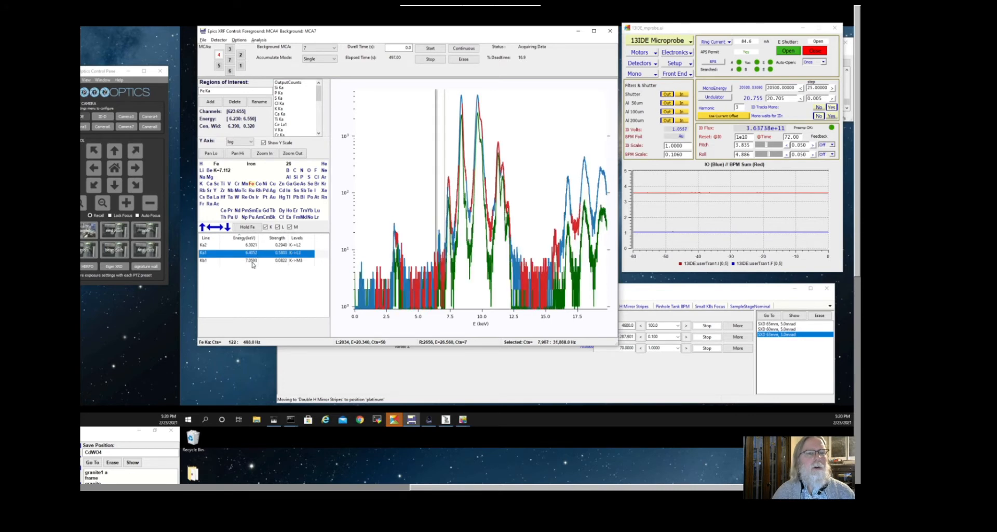
{"action": "left_click", "coordinate": [252, 262]}
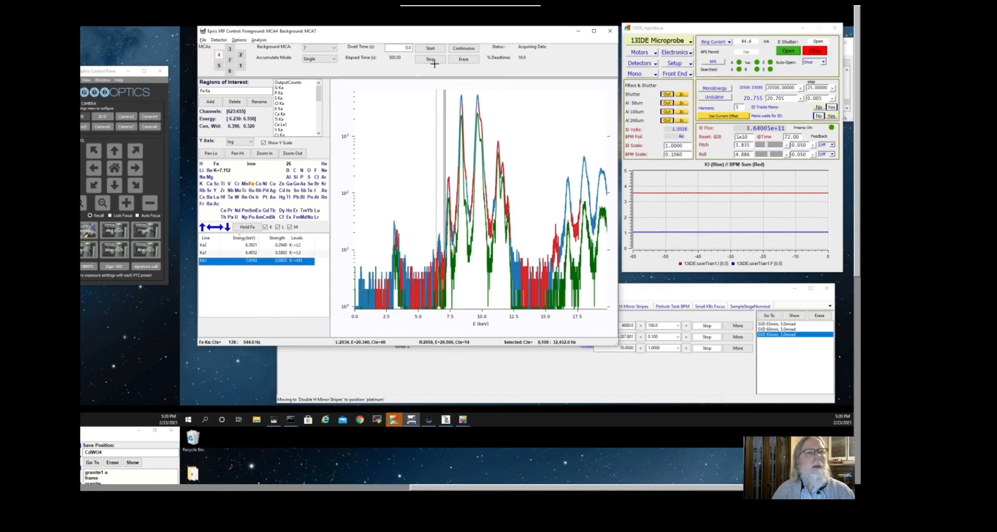
{"action": "left_click", "coordinate": [288, 154]}
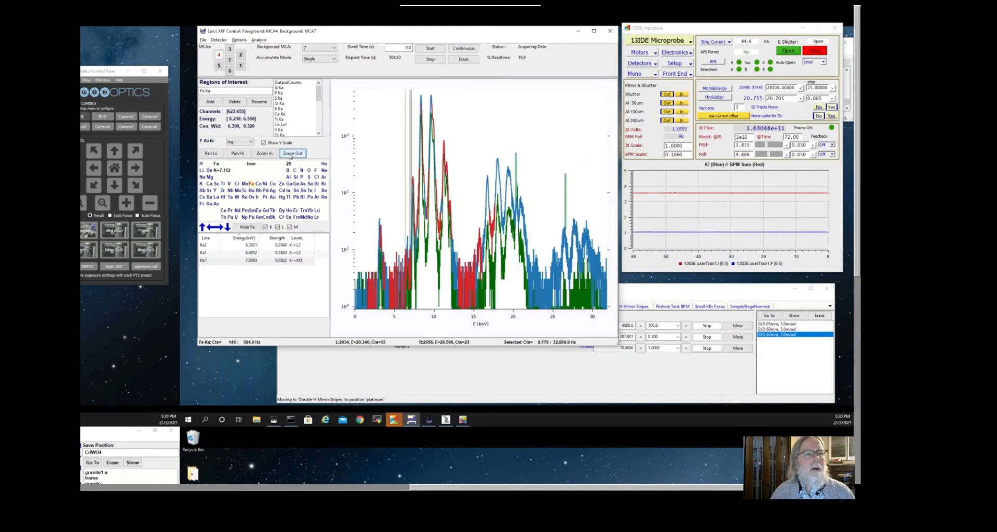
{"action": "left_click", "coordinate": [289, 154]}
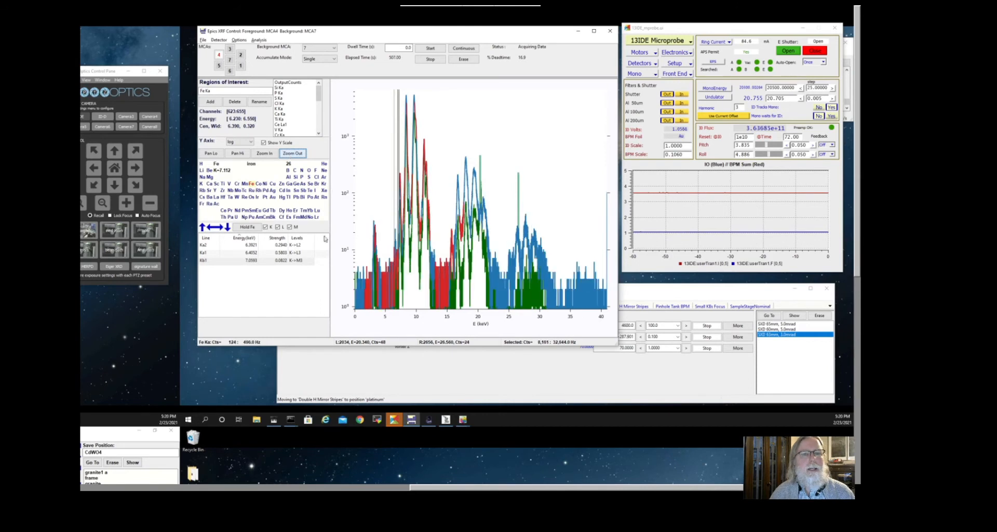
Step: Decrease the Vortex Z position of the XRF detector stages using the 1.0000 step size
{"action": "left_click", "coordinate": [393, 379]}
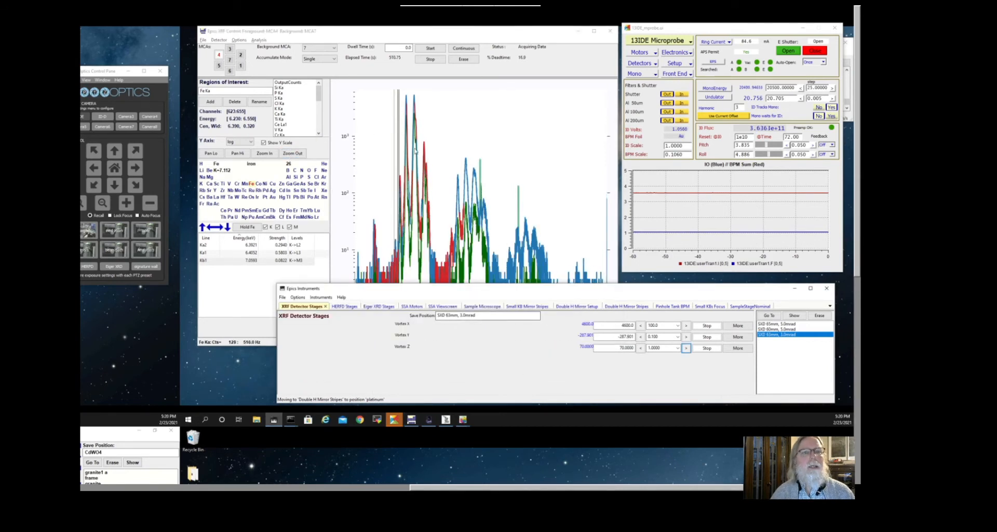
{"action": "left_click", "coordinate": [640, 347]}
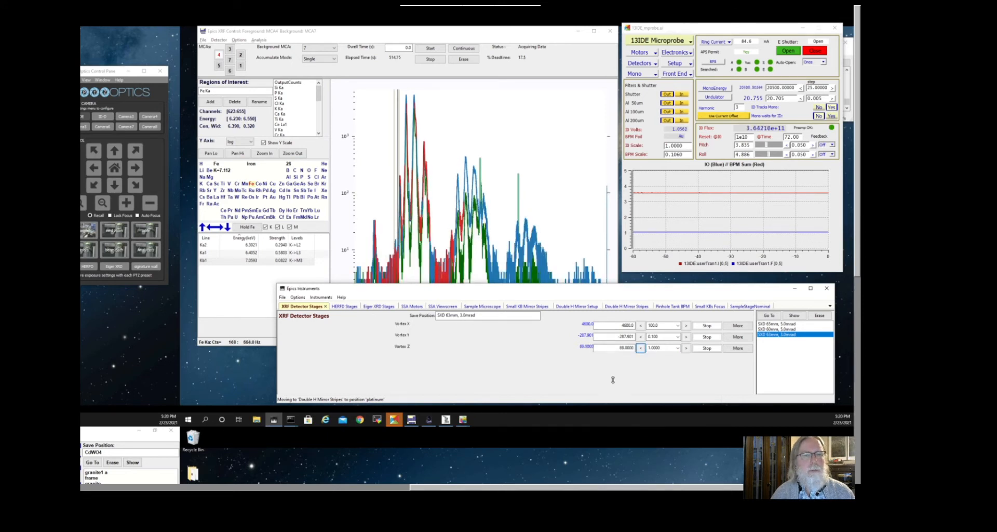
Step: Lower the Vortex Z position of the XRF detector stages to 63.0000 in 1.0000 steps
{"action": "left_click", "coordinate": [640, 348]}
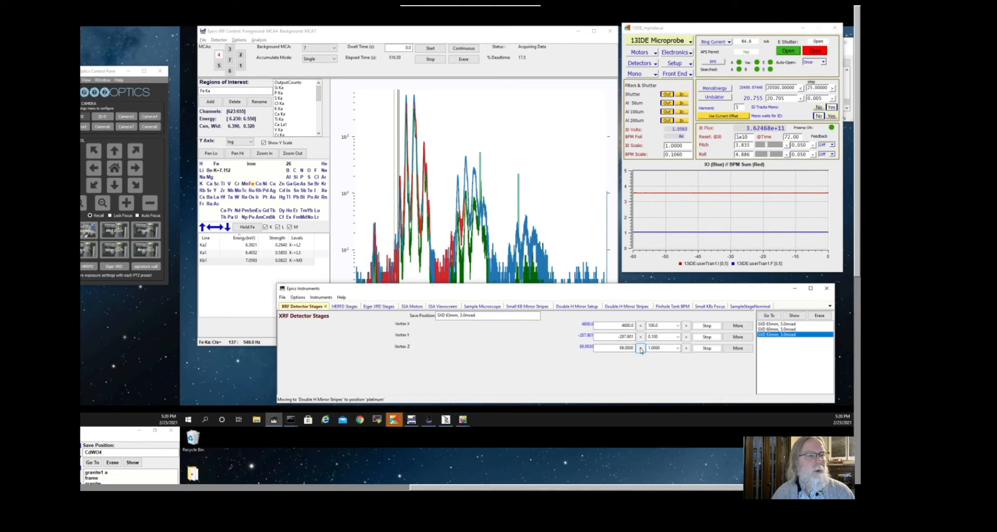
{"action": "left_click", "coordinate": [640, 347]}
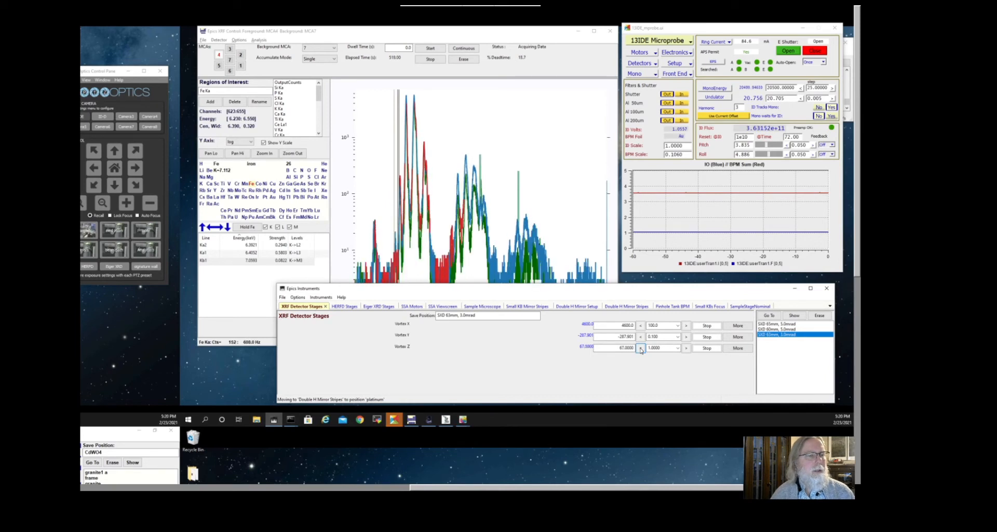
{"action": "left_click", "coordinate": [641, 347]}
{"action": "left_click", "coordinate": [640, 347]}
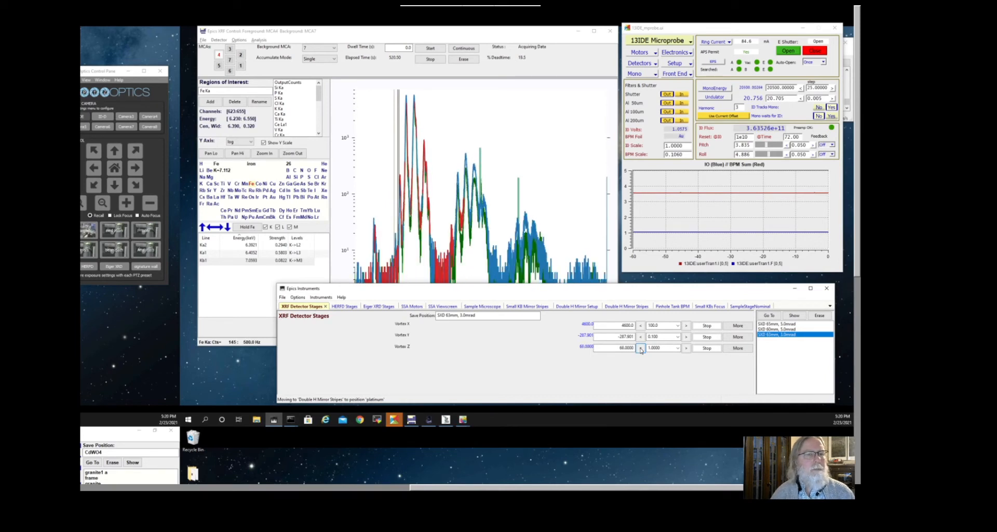
{"action": "left_click", "coordinate": [640, 347]}
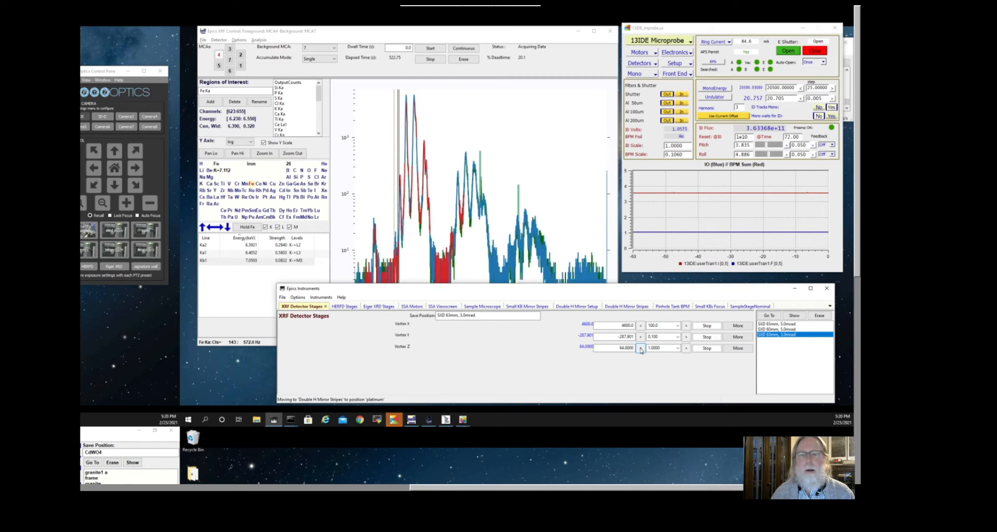
{"action": "left_click", "coordinate": [640, 347]}
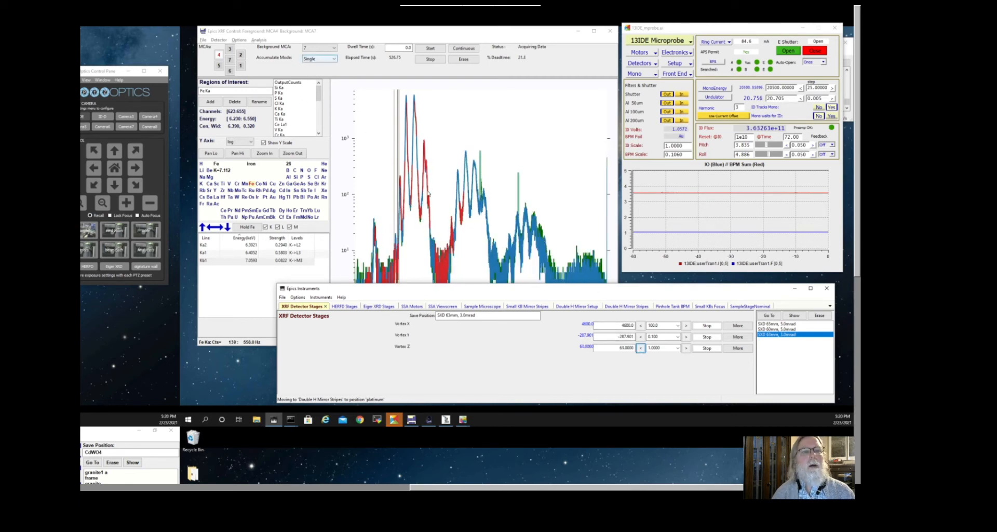
Step: Set the background MCA to None and display detector 7 alone as the foreground spectrum, zoomed out fully
{"action": "left_click", "coordinate": [535, 90]}
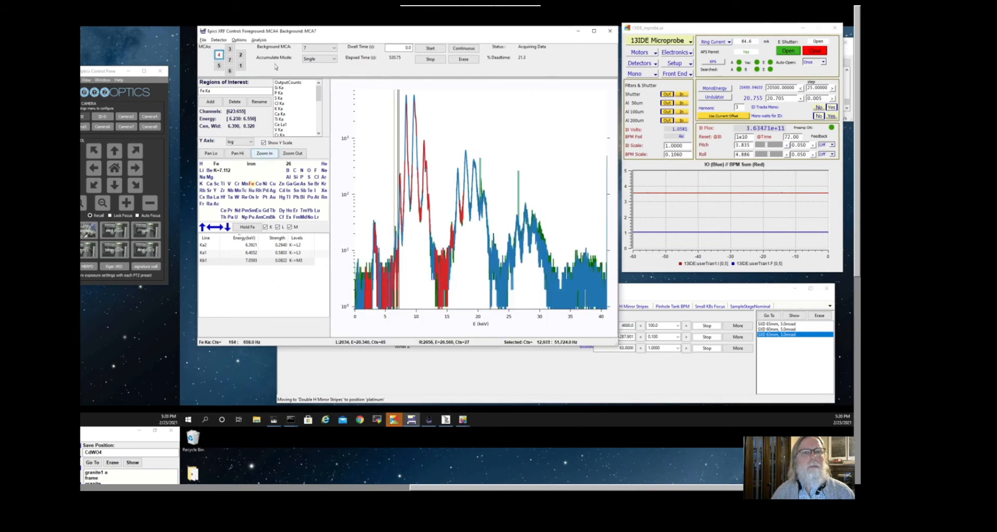
{"action": "left_click", "coordinate": [311, 49]}
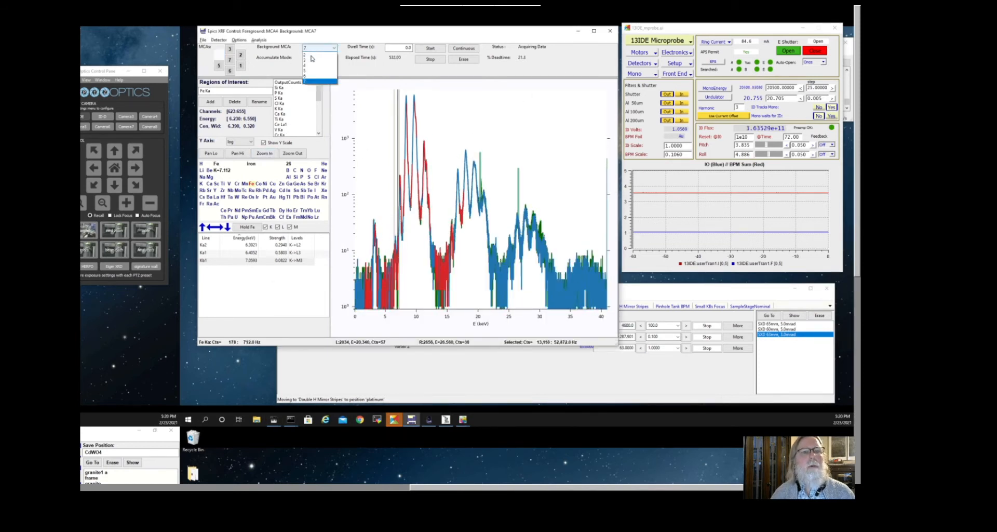
{"action": "left_click", "coordinate": [321, 55]}
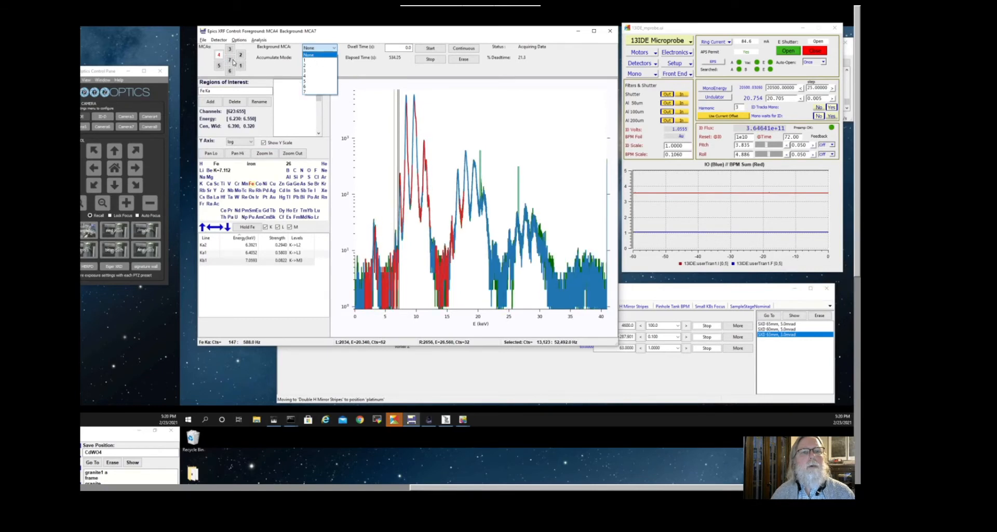
{"action": "left_click", "coordinate": [230, 60]}
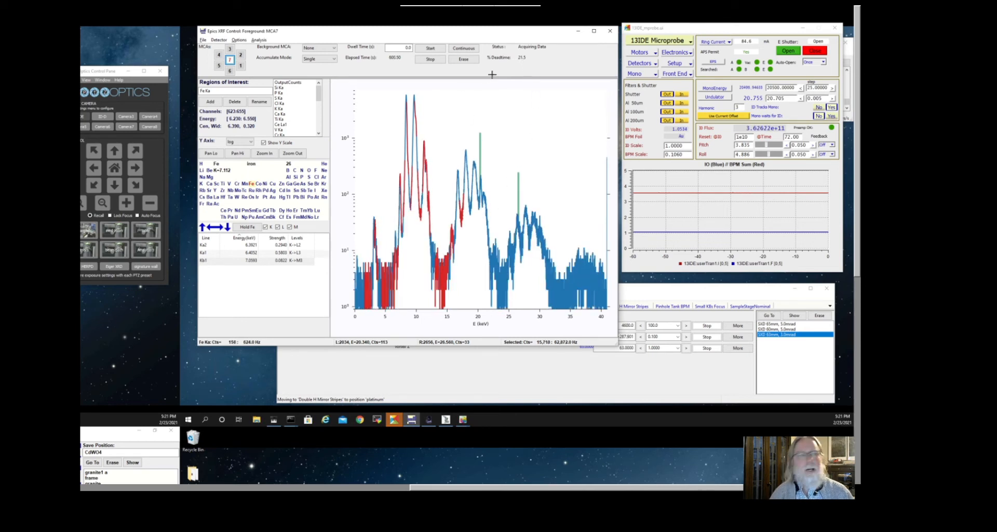
{"action": "left_click", "coordinate": [298, 155]}
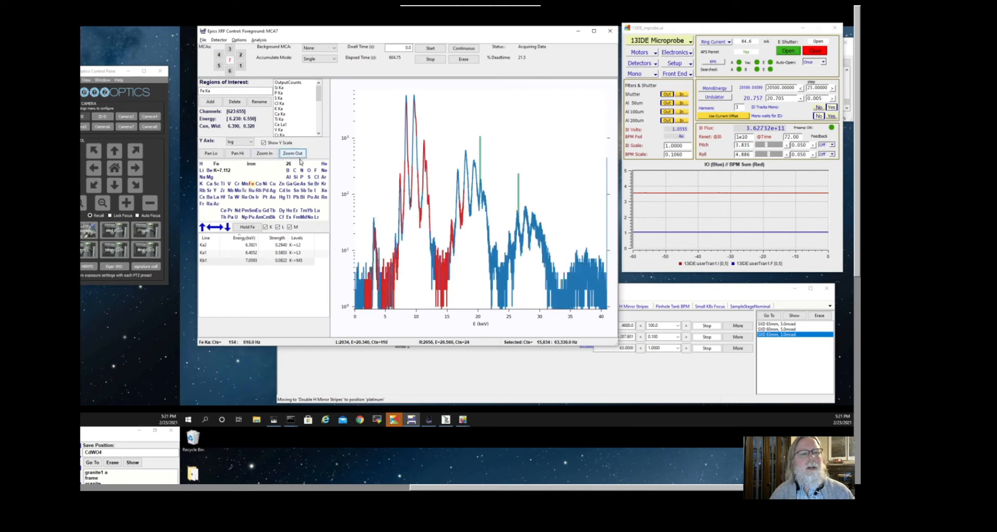
Step: Highlight the OutputCounts region of interest, and mark technetium, silver and cadmium lines on the spectrum in turn
{"action": "left_click", "coordinate": [288, 82]}
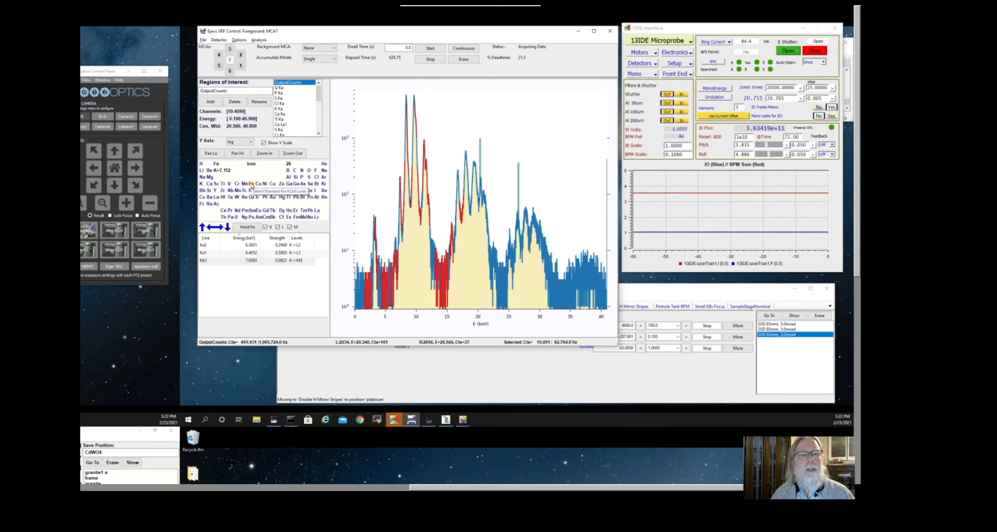
{"action": "left_click", "coordinate": [251, 184]}
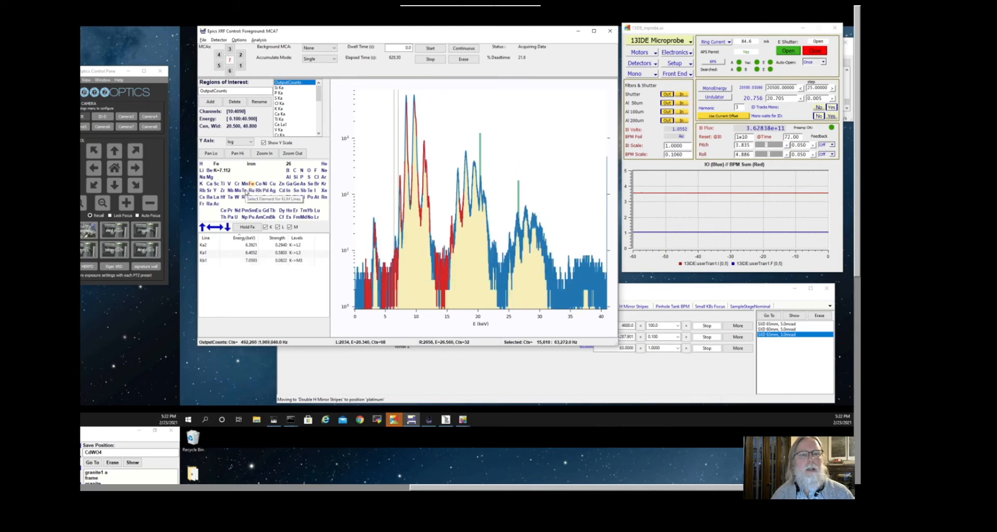
{"action": "left_click", "coordinate": [245, 191]}
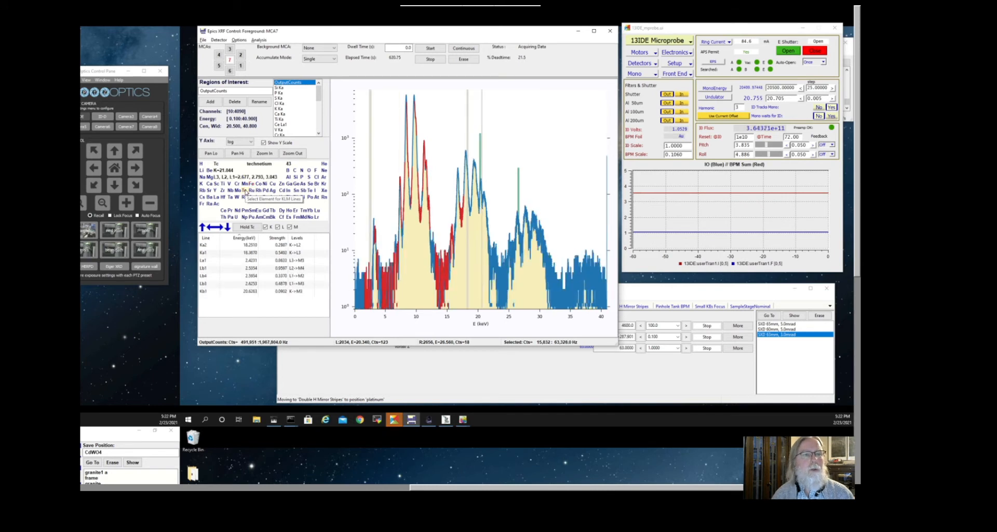
{"action": "left_click", "coordinate": [273, 191]}
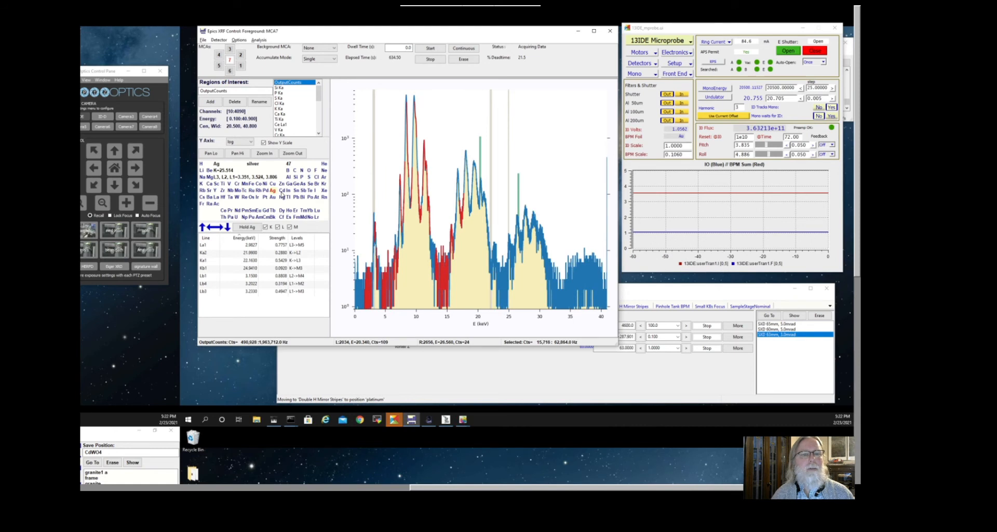
{"action": "left_click", "coordinate": [281, 190]}
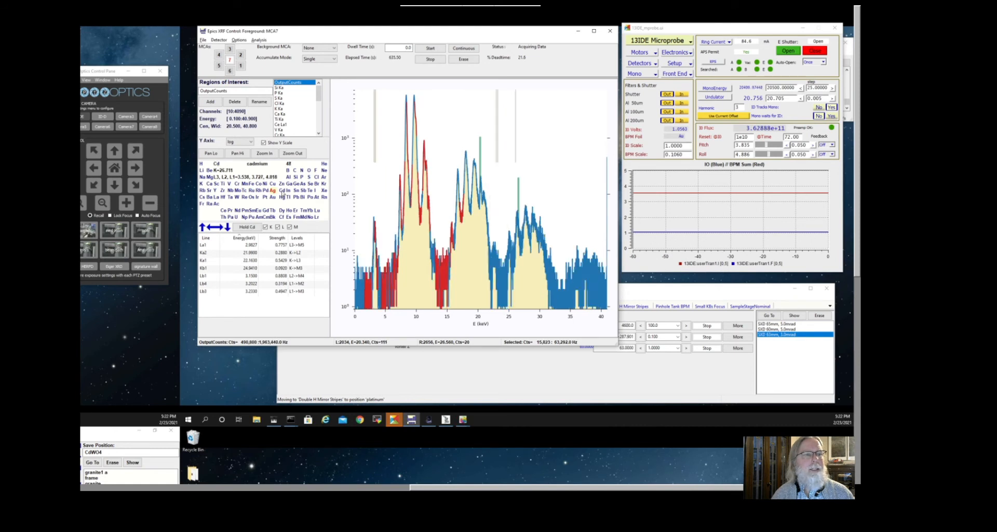
Step: Go through the S Ka, Ce La1, V Ka and Cu Ka regions of interest to compare their windows on the spectrum
{"action": "left_click", "coordinate": [280, 97]}
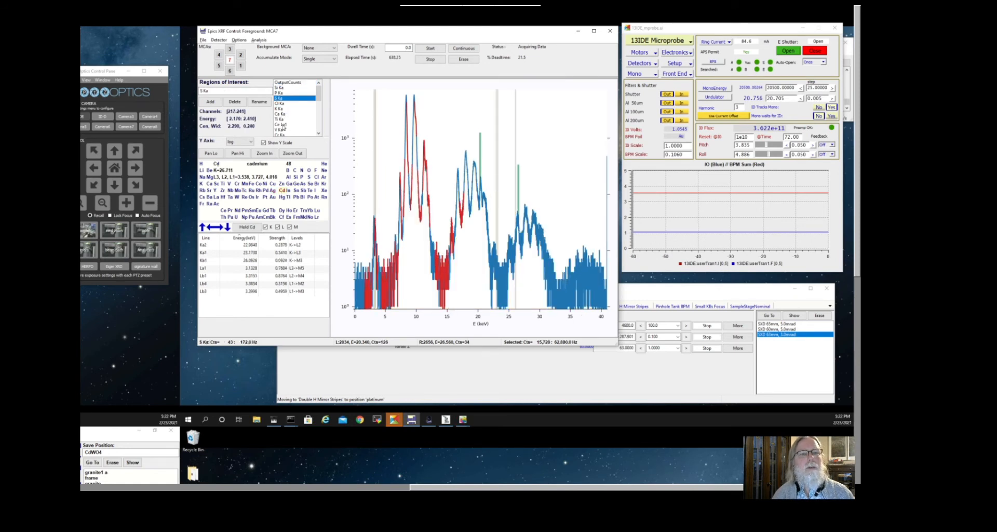
{"action": "left_click", "coordinate": [281, 126]}
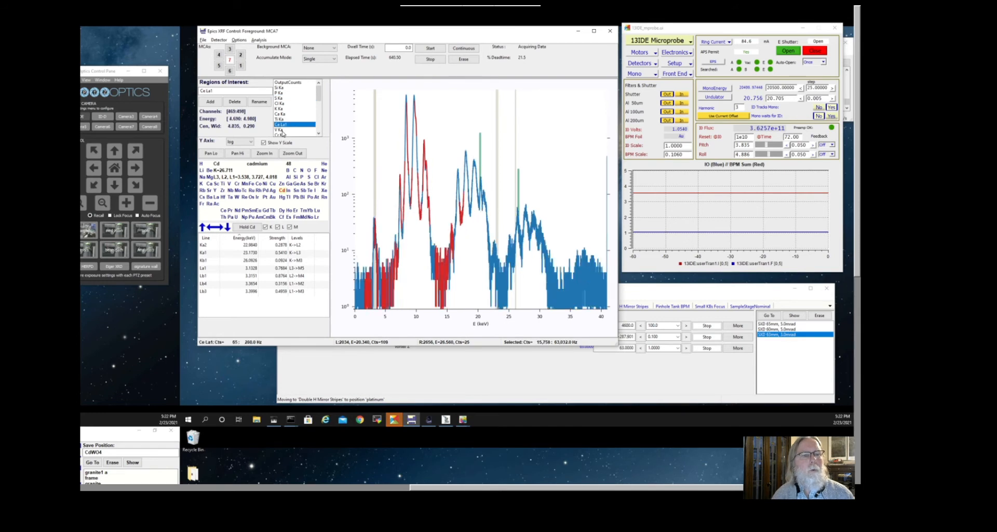
{"action": "left_click", "coordinate": [281, 130]}
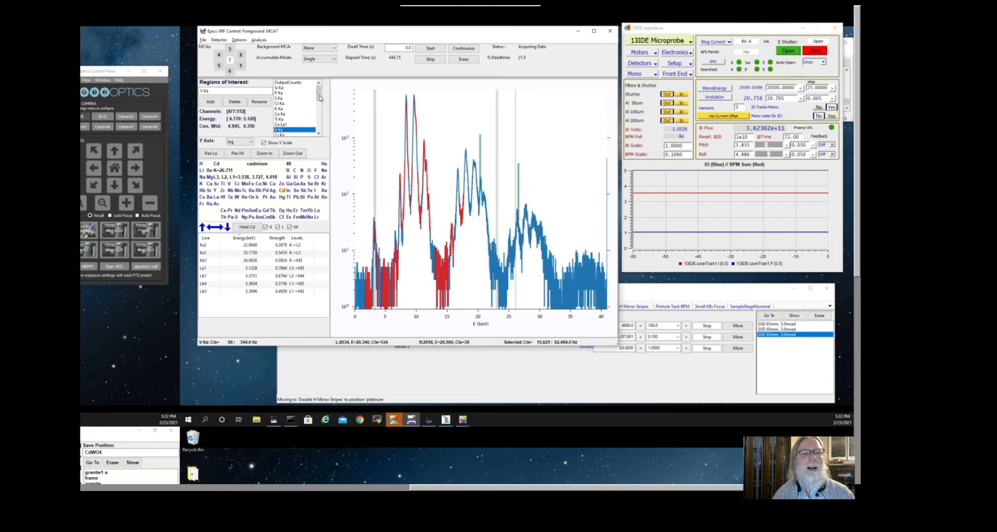
{"action": "scroll", "coordinate": [299, 123], "scroll_direction": "down", "scroll_amount": 3}
{"action": "left_click", "coordinate": [281, 114]}
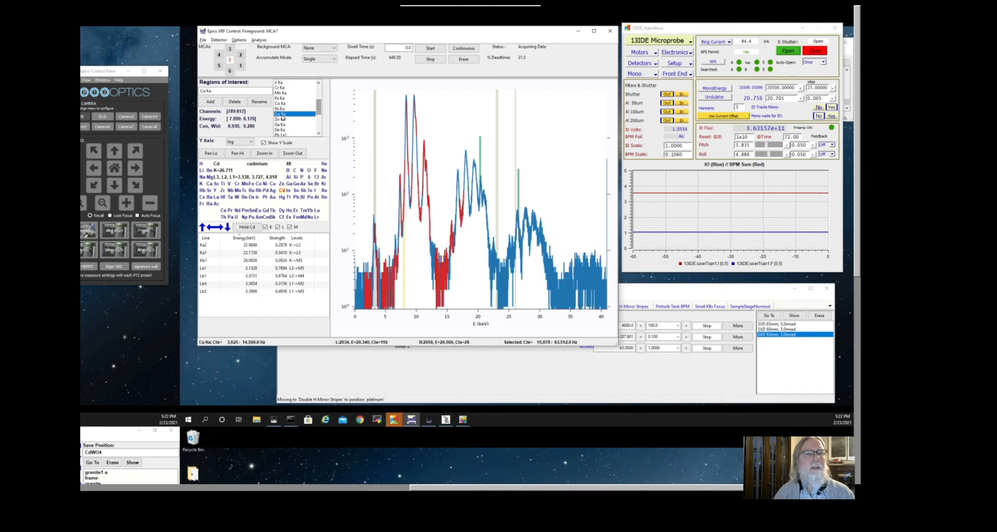
Step: Highlight the Ga Ka region of interest, place the cursor at about 9.48 keV and zoom in on the spectrum
{"action": "left_click", "coordinate": [284, 125]}
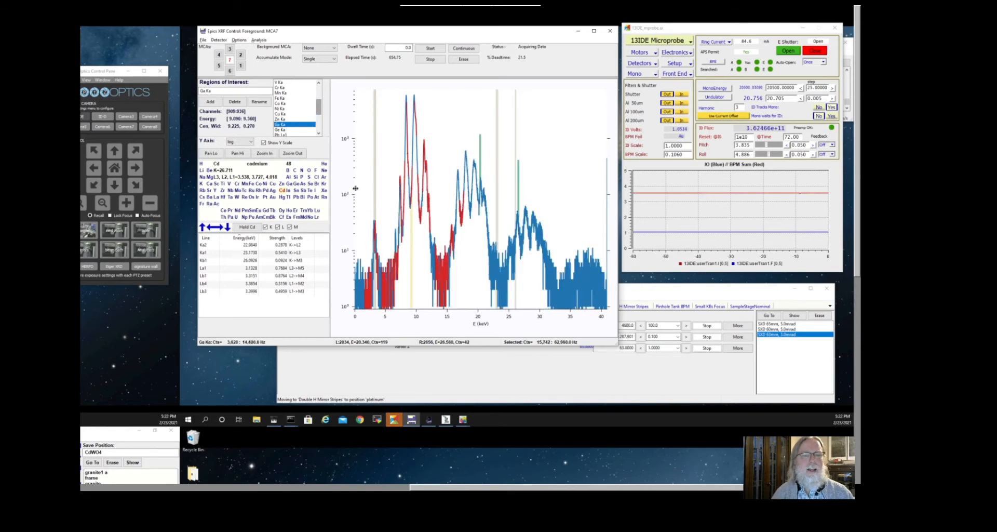
{"action": "left_click", "coordinate": [413, 221]}
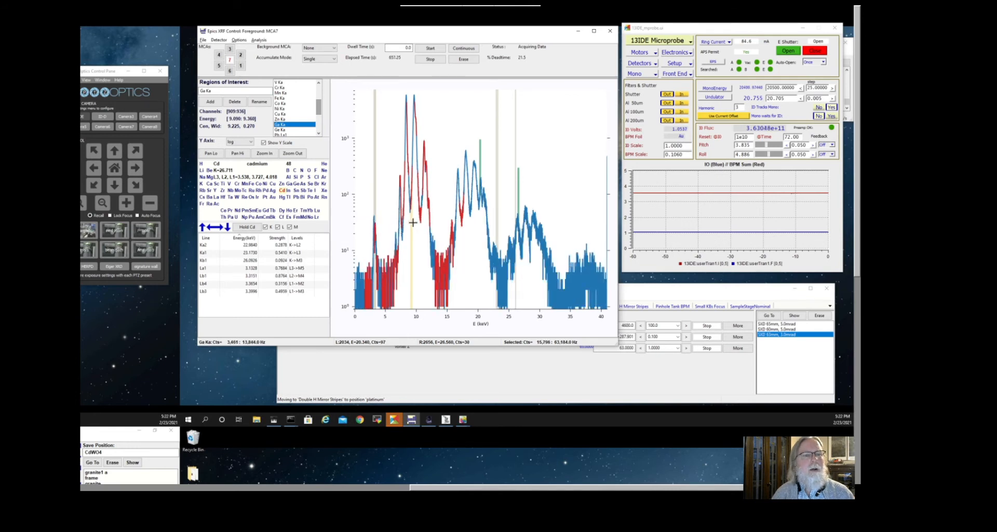
{"action": "left_click", "coordinate": [265, 154]}
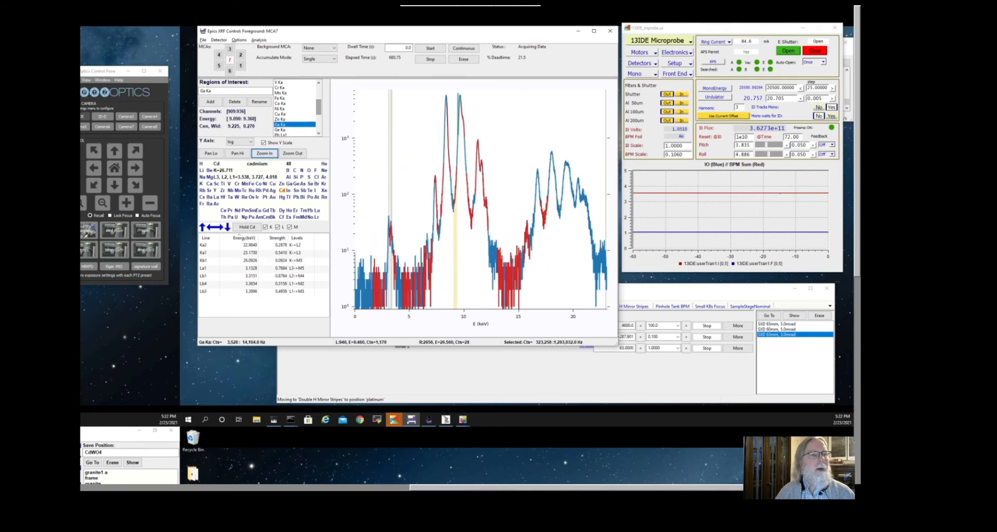
Step: Raise the Vortex Z position of the XRF detector stages to 67.0000 using the 1.0000 step size
{"action": "left_click_drag", "start_coordinate": [858, 267], "coordinate": [858, 307]}
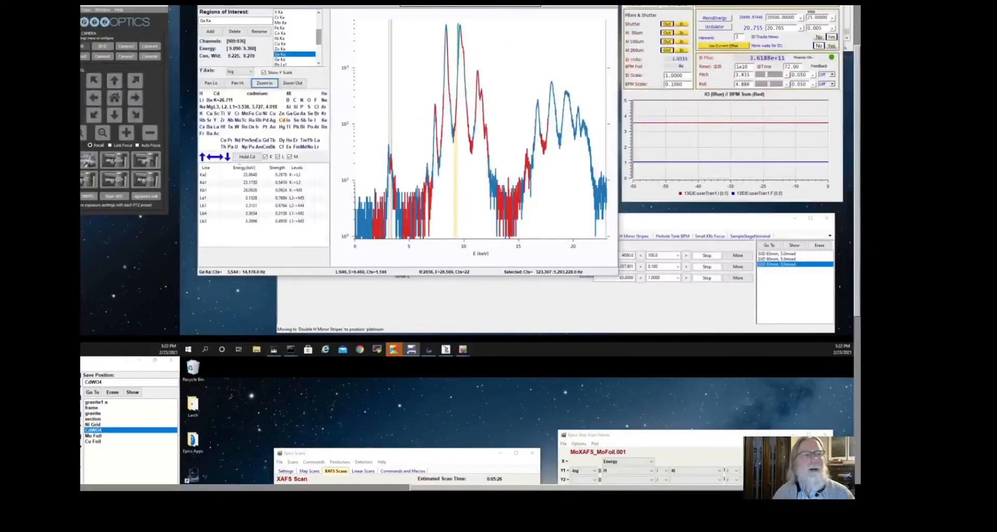
{"action": "left_click", "coordinate": [687, 278]}
{"action": "left_click", "coordinate": [687, 279]}
{"action": "left_click", "coordinate": [686, 278]}
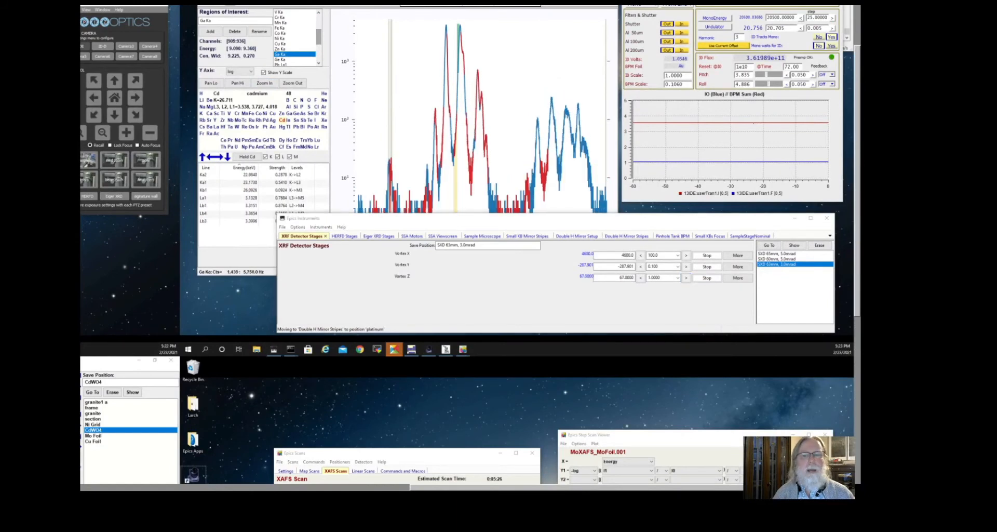
Step: Move the sample stage to the saved position granite in the Sample Microscope and check the move on the hutch camera
{"action": "left_click_drag", "start_coordinate": [858, 297], "coordinate": [858, 465]}
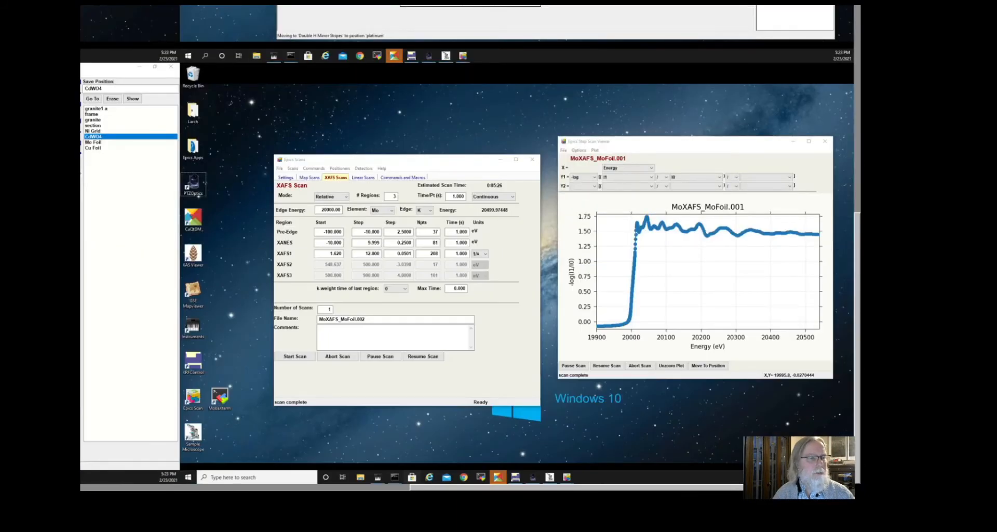
{"action": "left_click_drag", "start_coordinate": [420, 488], "coordinate": [88, 488]}
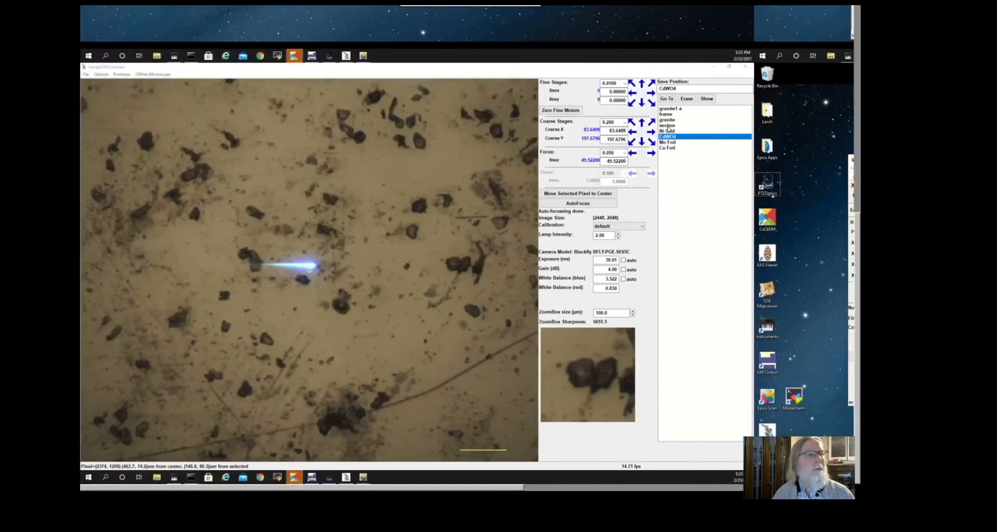
{"action": "left_click", "coordinate": [670, 121]}
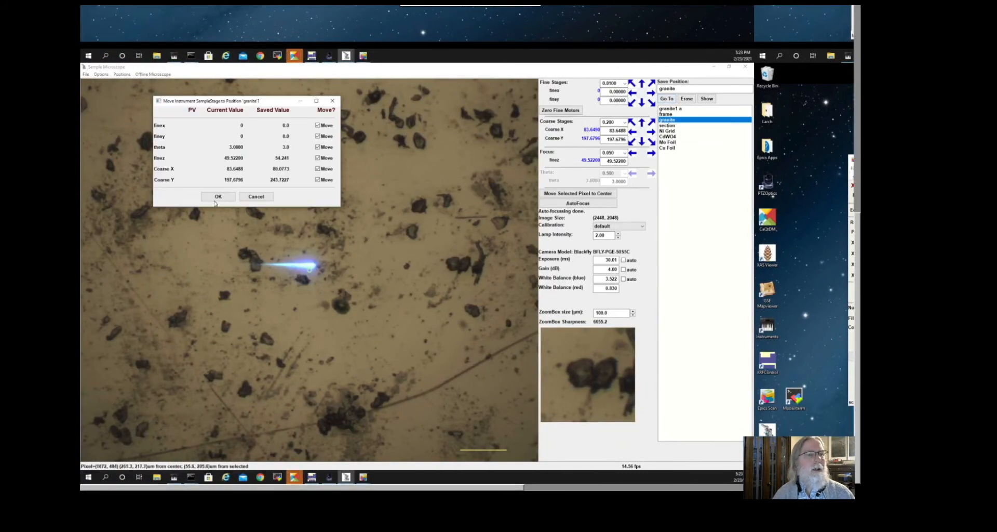
{"action": "left_click", "coordinate": [216, 194]}
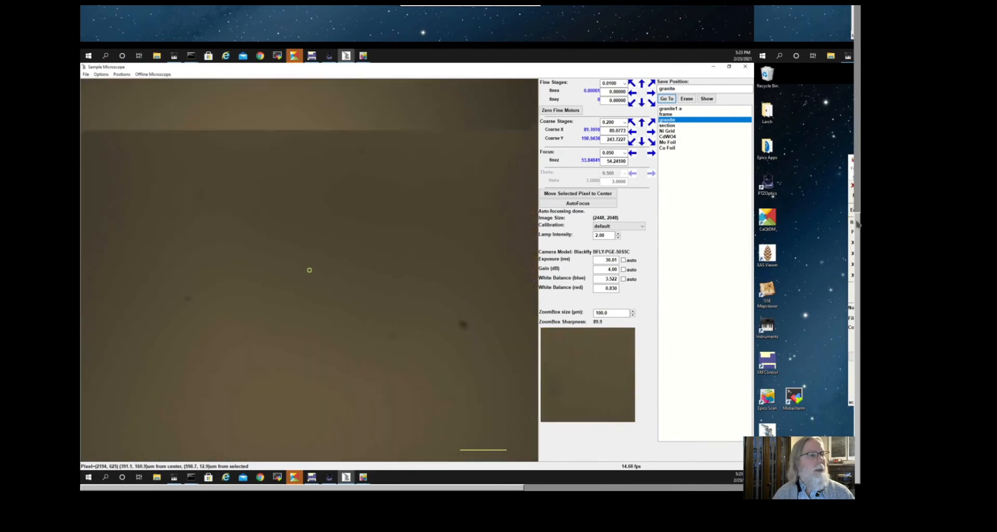
{"action": "left_click_drag", "start_coordinate": [857, 227], "coordinate": [855, 52]}
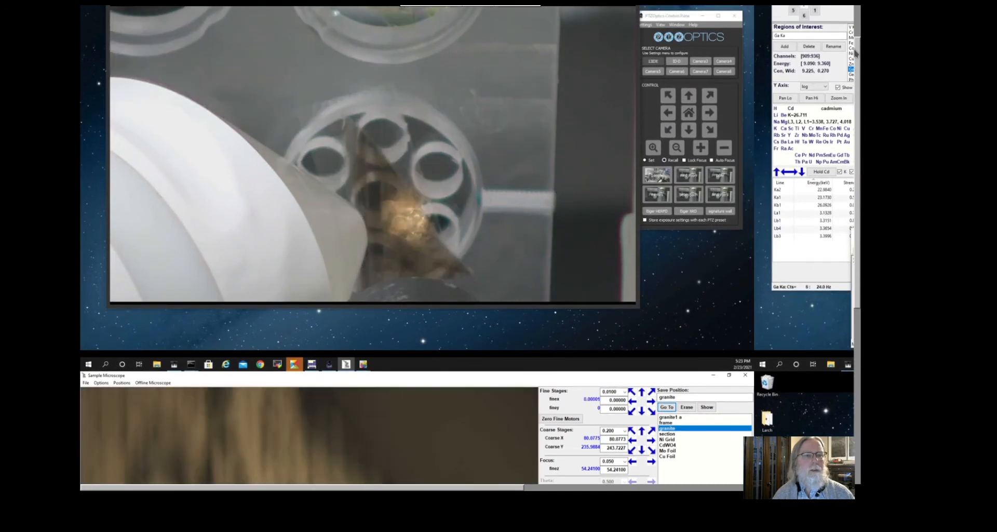
{"action": "left_click_drag", "start_coordinate": [855, 52], "coordinate": [860, 234]}
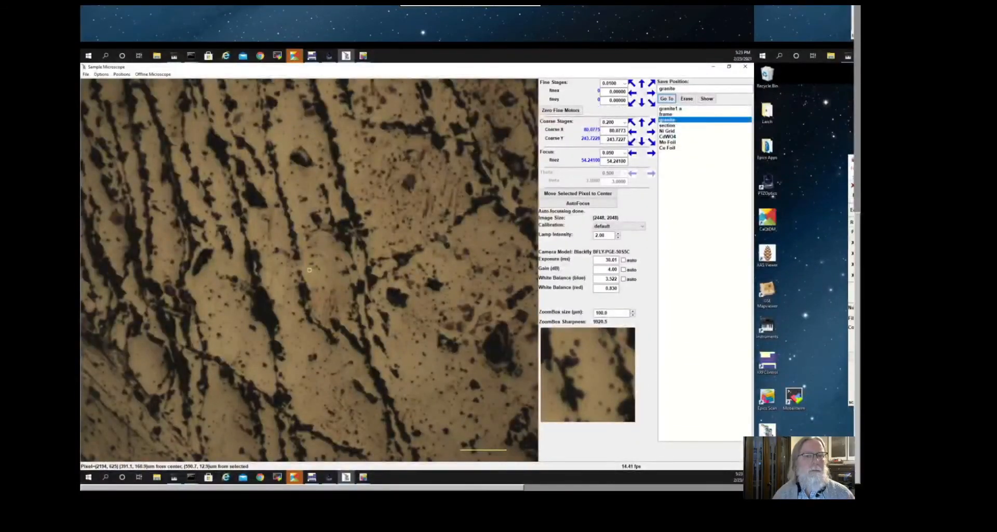
Step: Return to the XRF spectrum, mark iron's emission lines and highlight the Fe Ka region of interest
{"action": "left_click", "coordinate": [591, 488]}
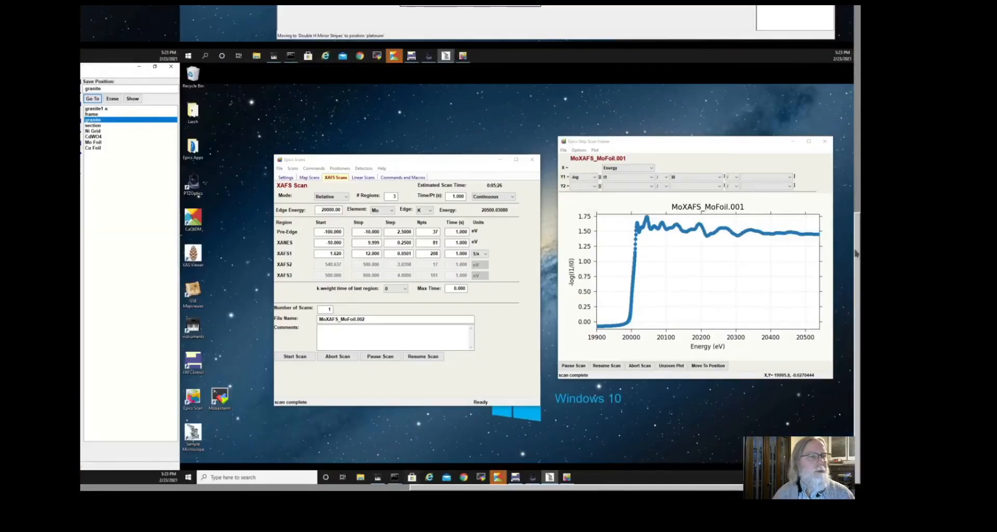
{"action": "left_click", "coordinate": [854, 22]}
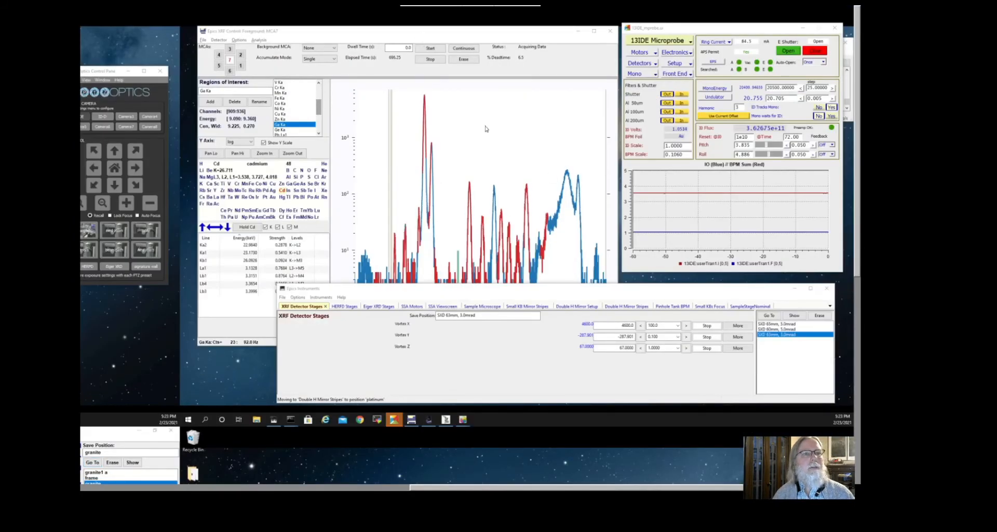
{"action": "left_click", "coordinate": [613, 173]}
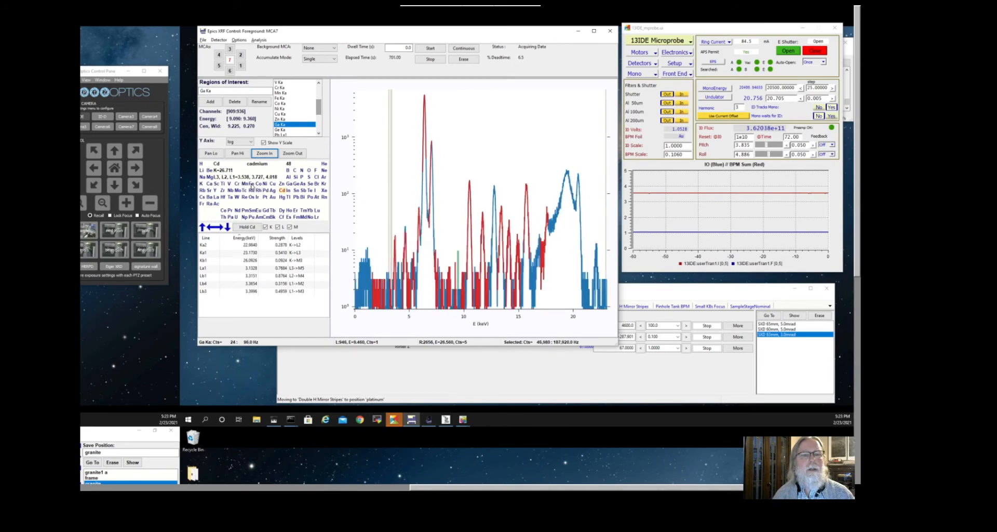
{"action": "left_click", "coordinate": [251, 185]}
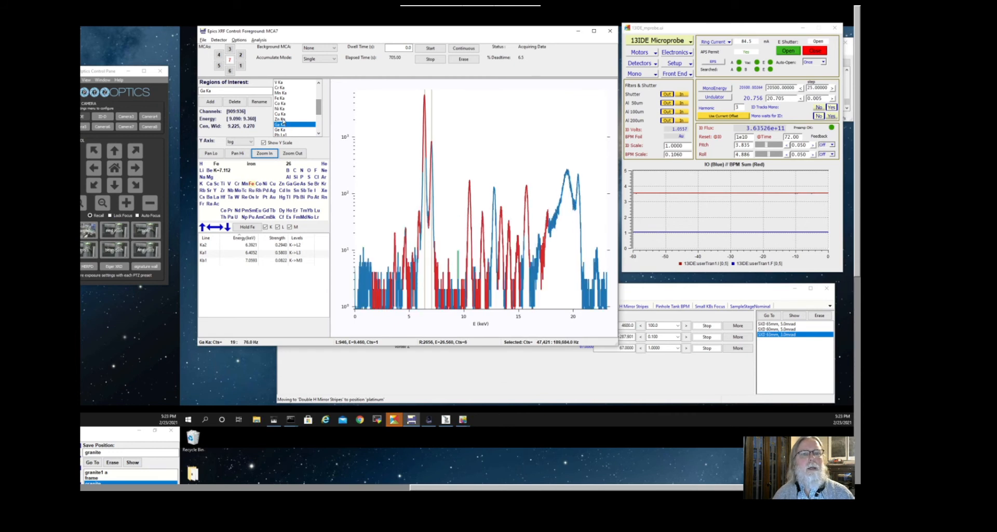
{"action": "left_click", "coordinate": [282, 98]}
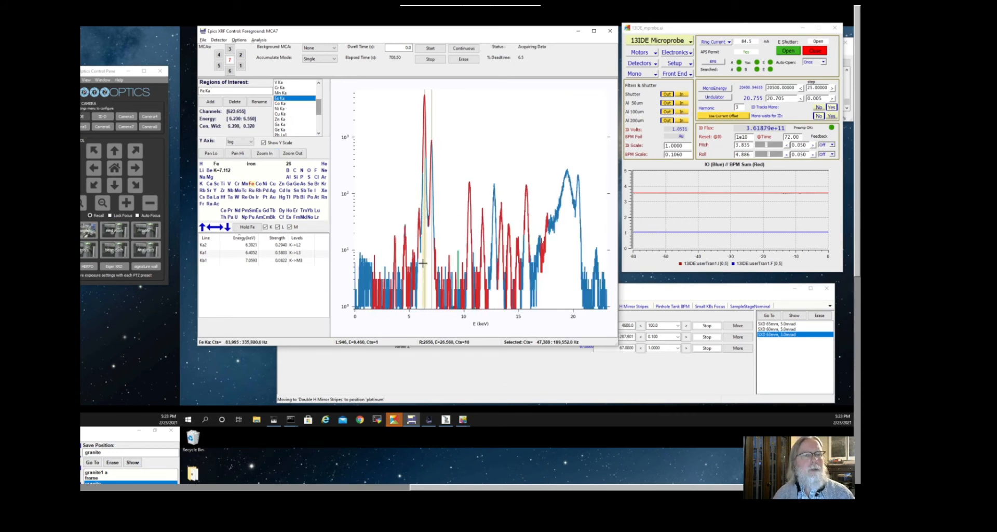
Step: Lower the Vortex Z position of the XRF detector stages to 63.0000 using the 1.0000 step size
{"action": "left_click", "coordinate": [264, 153]}
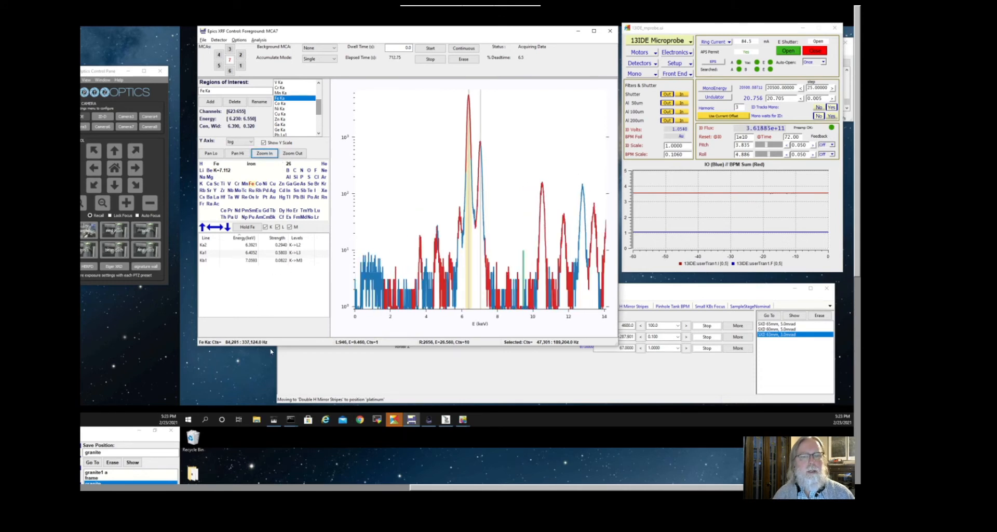
{"action": "left_click", "coordinate": [667, 349]}
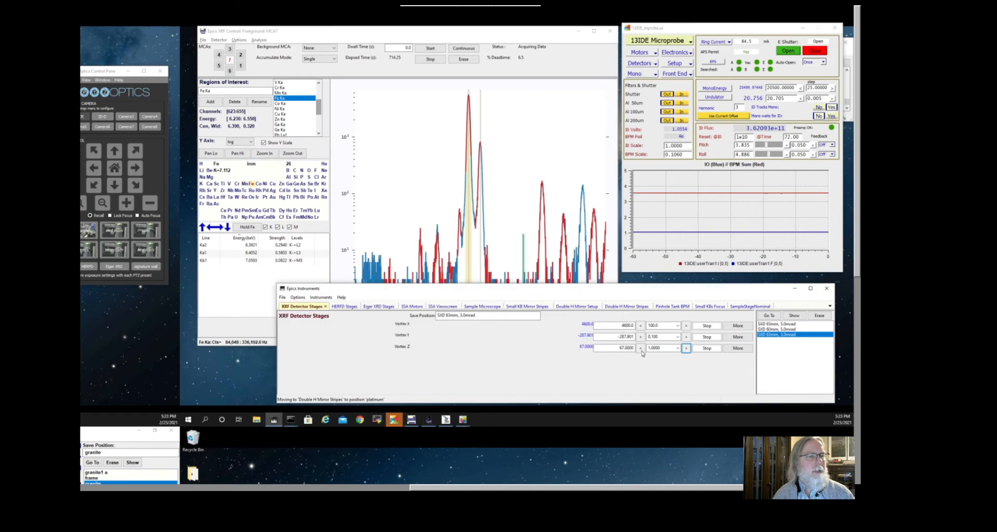
{"action": "left_click", "coordinate": [642, 348]}
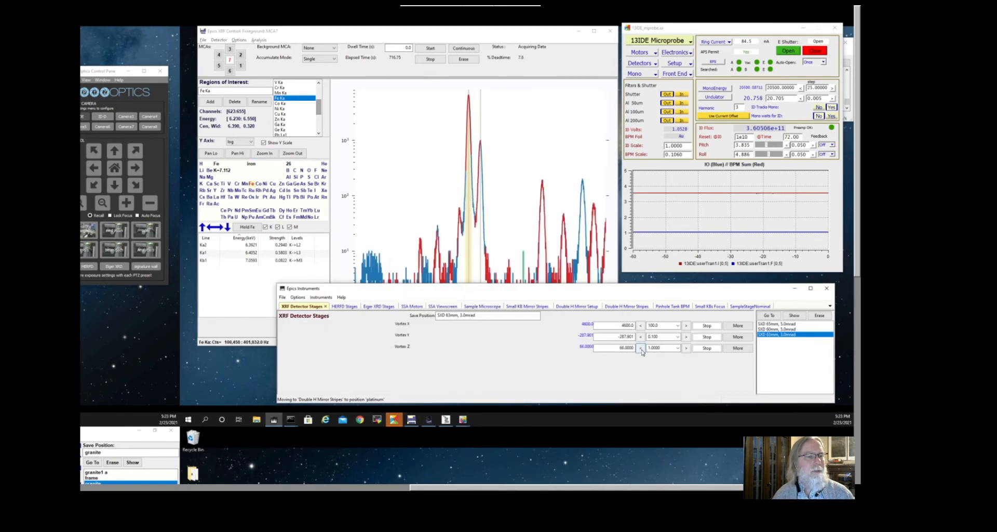
{"action": "left_click", "coordinate": [641, 349]}
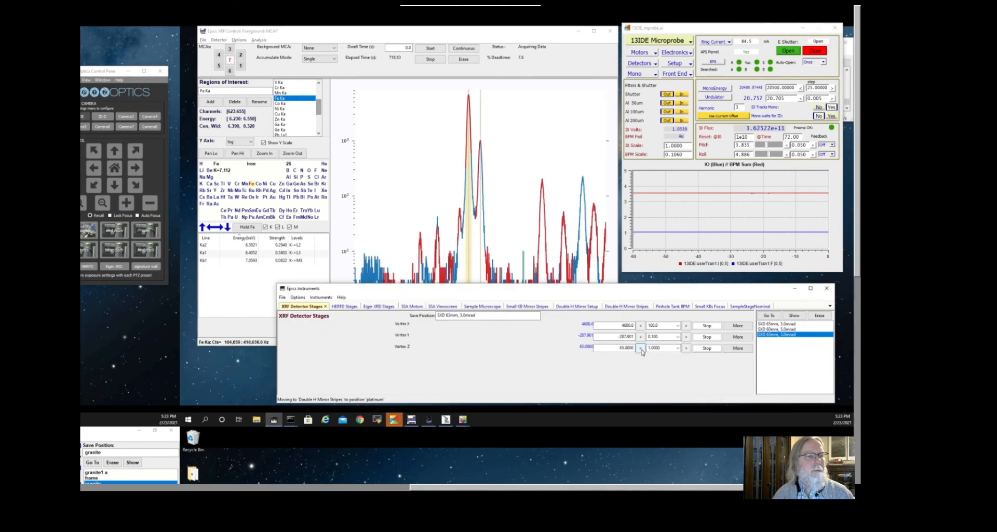
{"action": "left_click", "coordinate": [641, 349]}
{"action": "left_click", "coordinate": [642, 349]}
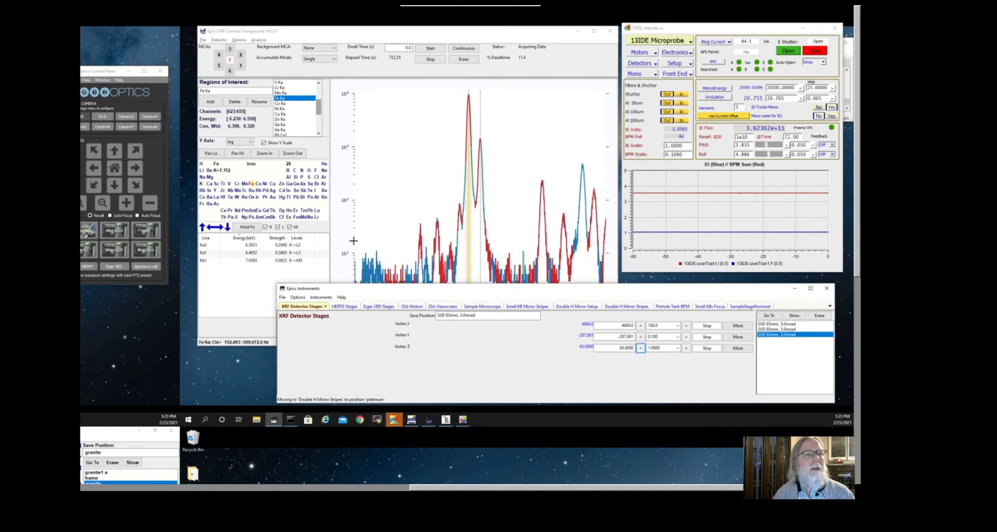
Step: Return to the XRF spectrum, set the accumulate mode to Accumulate and start a new acquisition
{"action": "left_click", "coordinate": [251, 342]}
{"action": "left_click", "coordinate": [293, 154]}
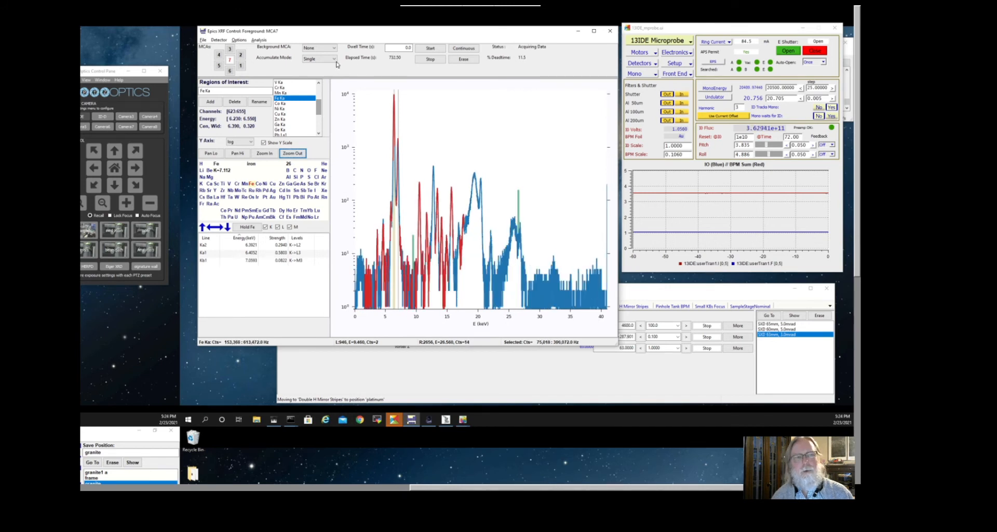
{"action": "left_click", "coordinate": [333, 59]}
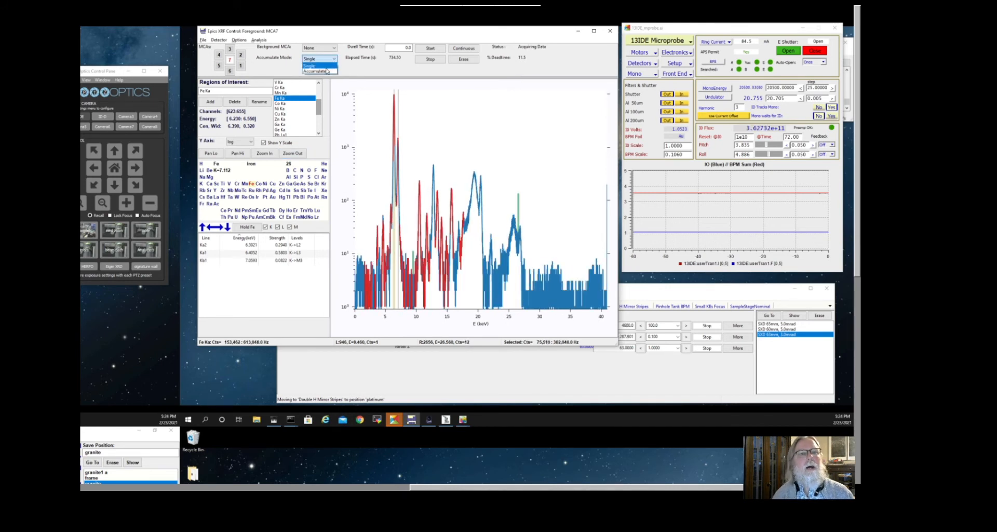
{"action": "left_click", "coordinate": [315, 71]}
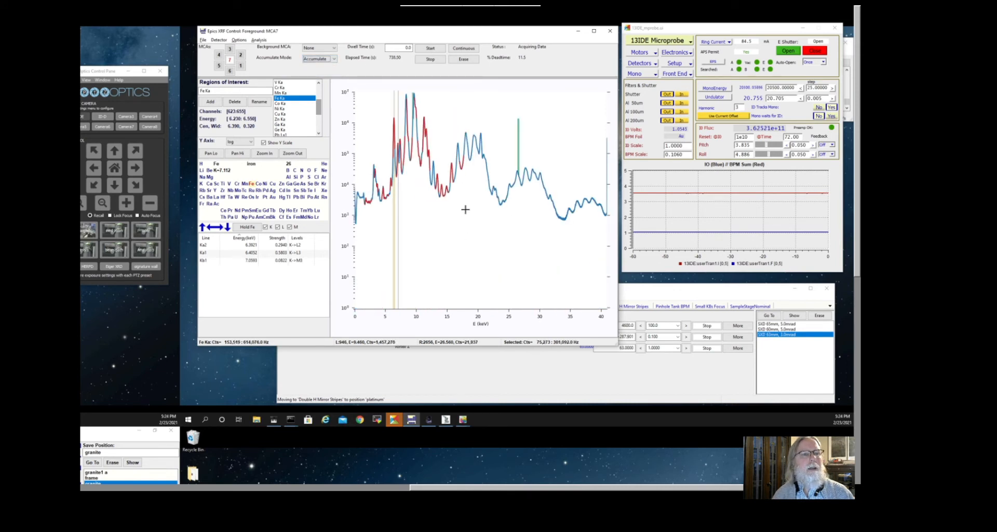
{"action": "left_click", "coordinate": [428, 49]}
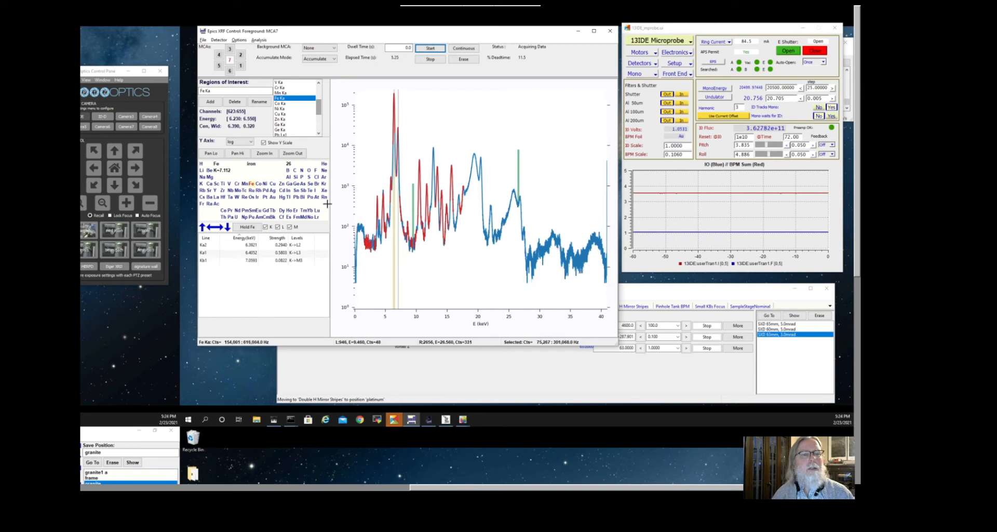
Step: Place the spectrum cursor at about 20.39 keV and at about 11.57 keV to examine those energies
{"action": "left_click", "coordinate": [478, 154]}
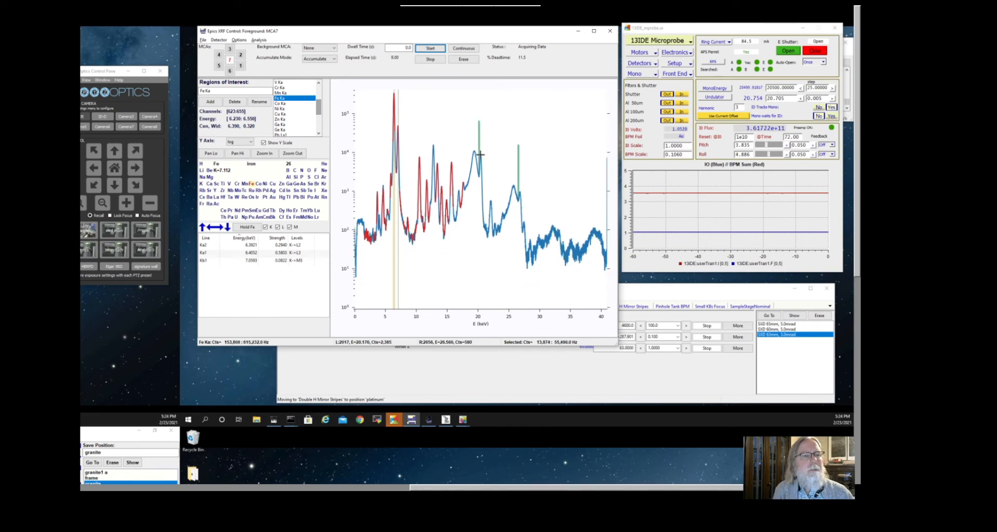
{"action": "left_click", "coordinate": [480, 151]}
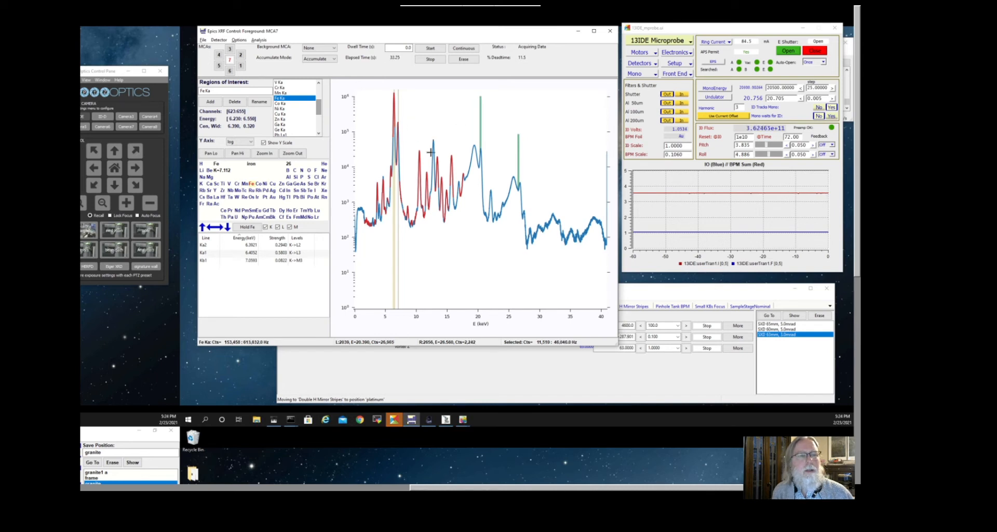
{"action": "left_click", "coordinate": [426, 254]}
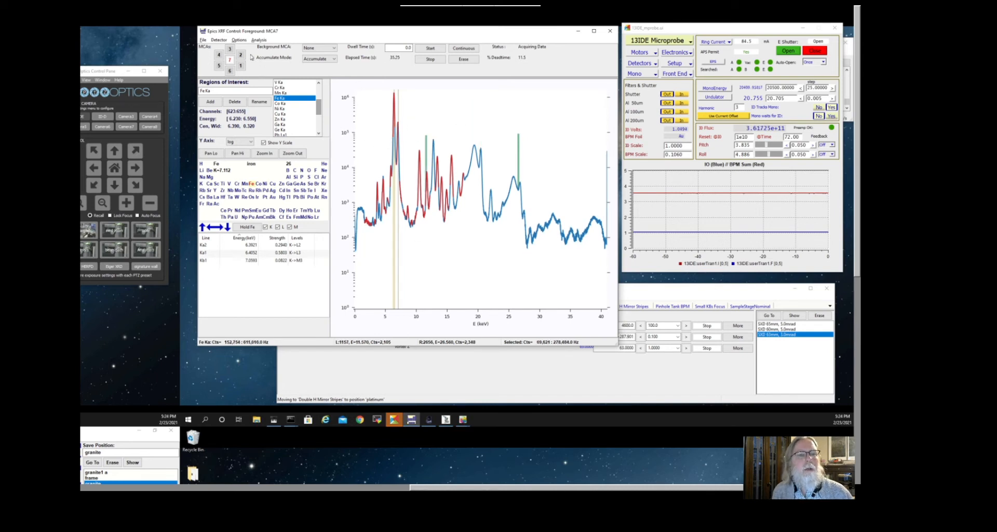
Step: Show the pileup prediction over the spectrum and place the cursor on the peak at about 12.80 keV
{"action": "left_click", "coordinate": [259, 40]}
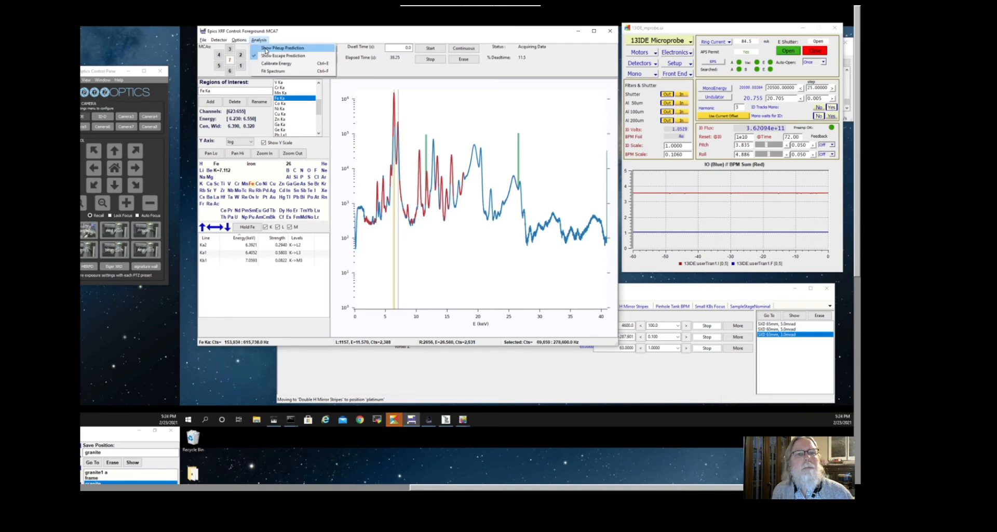
{"action": "left_click", "coordinate": [265, 48]}
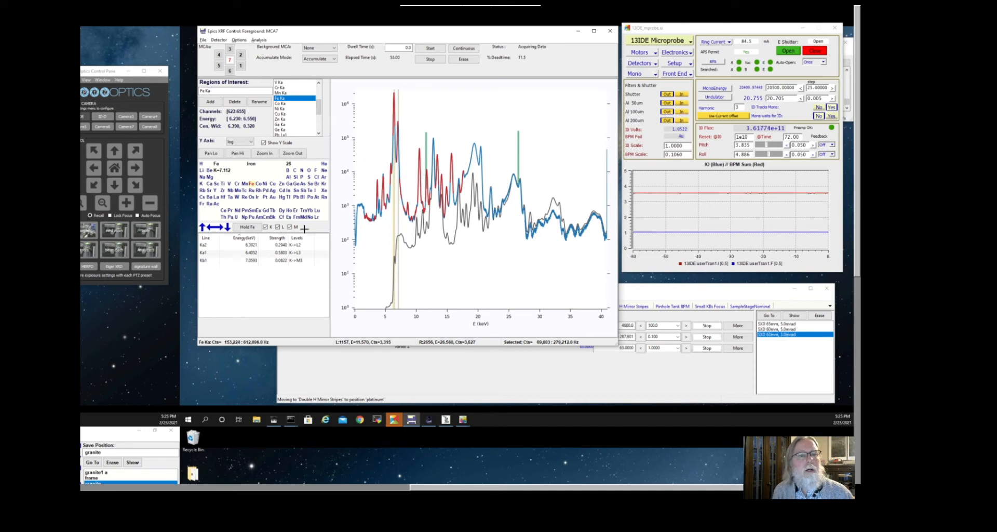
{"action": "left_click", "coordinate": [264, 154]}
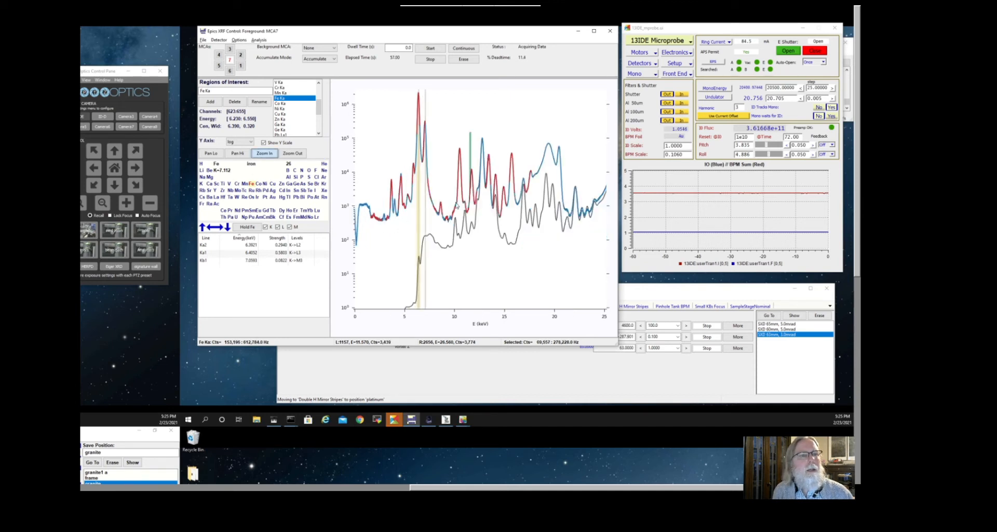
{"action": "left_click", "coordinate": [483, 141]}
{"action": "left_click", "coordinate": [483, 136]}
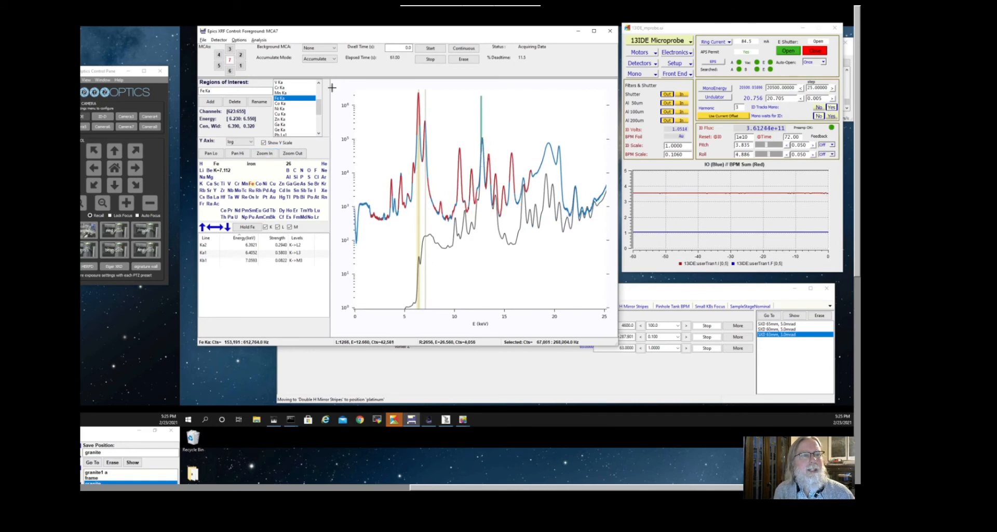
Step: Highlight the Ni Ka, Ge Ka and As Ka regions of interest one after another
{"action": "left_click", "coordinate": [281, 109]}
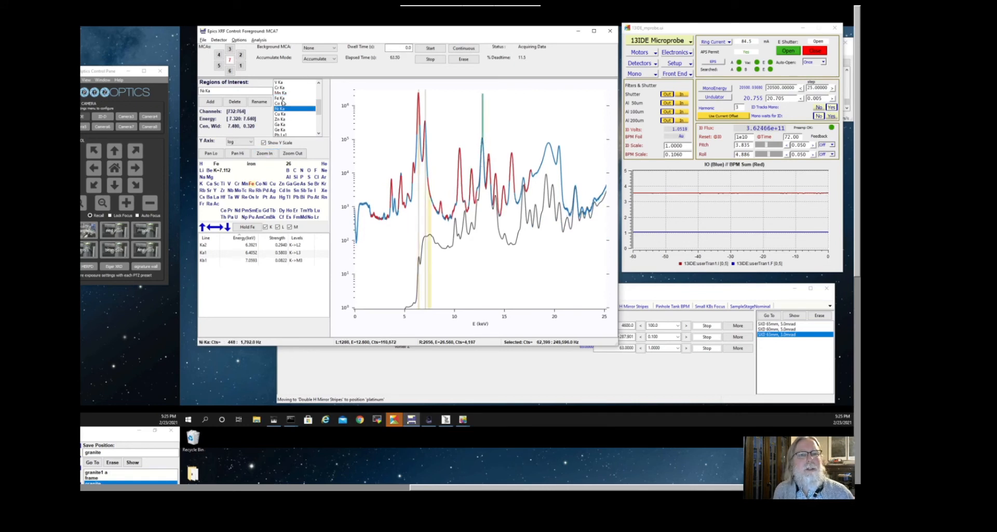
{"action": "left_click", "coordinate": [280, 129]}
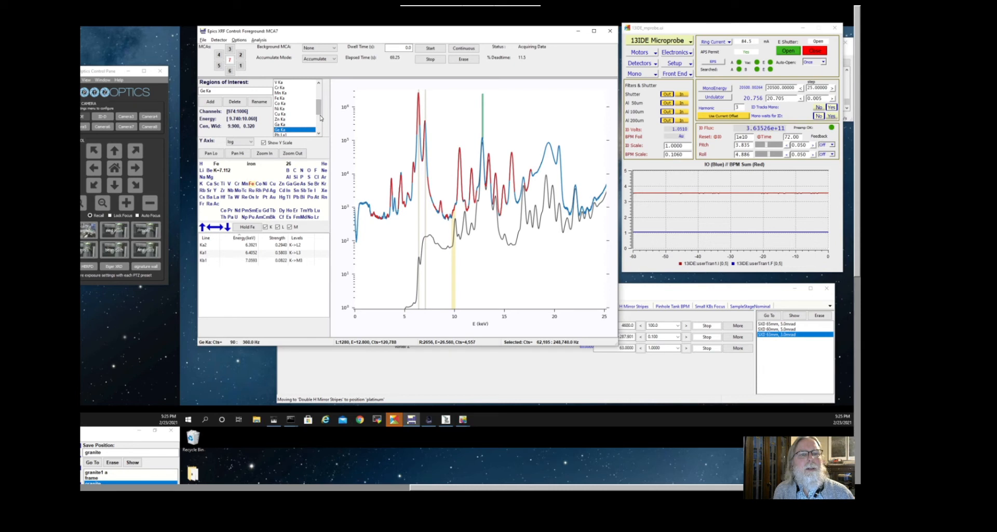
{"action": "scroll", "coordinate": [308, 125], "scroll_direction": "down", "scroll_amount": 3}
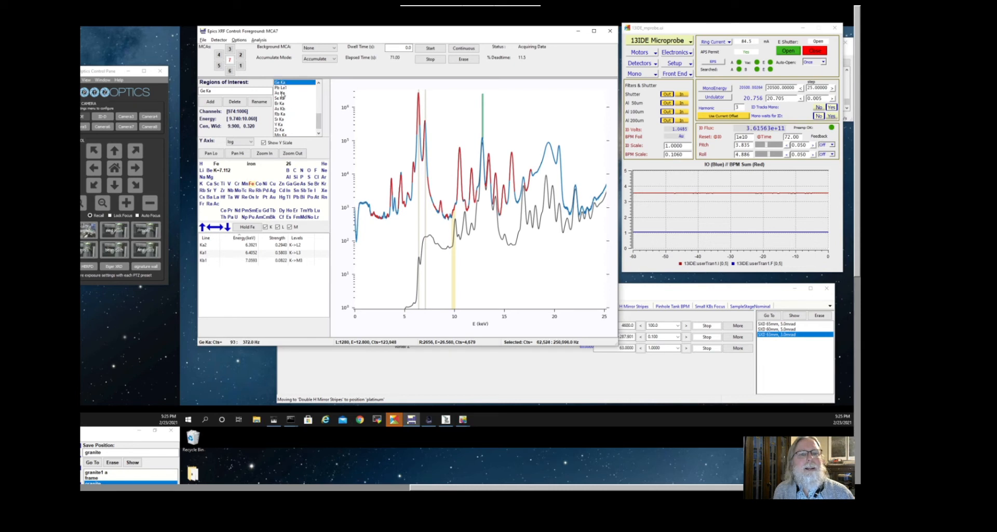
{"action": "left_click", "coordinate": [281, 93]}
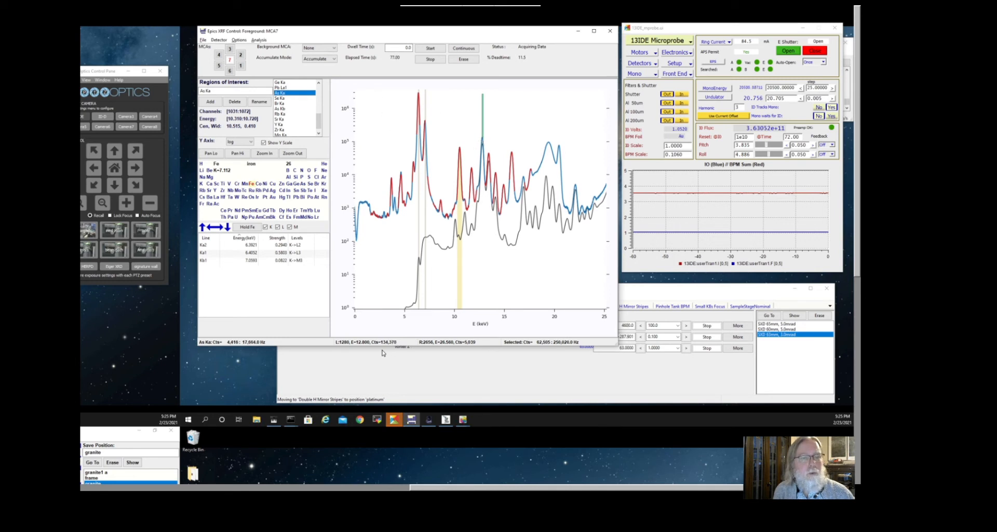
Step: Place the cursor on the iron peak at about 6.33 keV and turn off the pileup prediction
{"action": "left_click", "coordinate": [418, 98]}
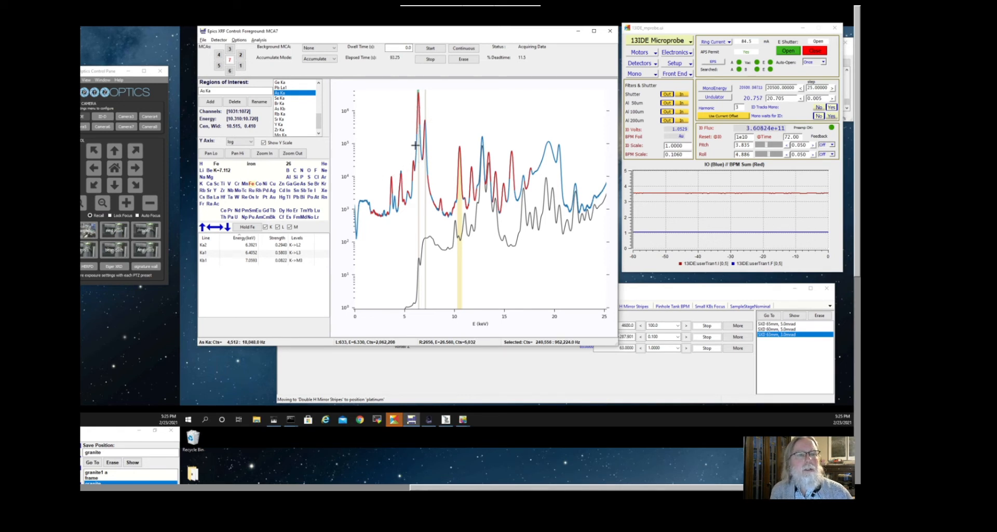
{"action": "left_click", "coordinate": [258, 40]}
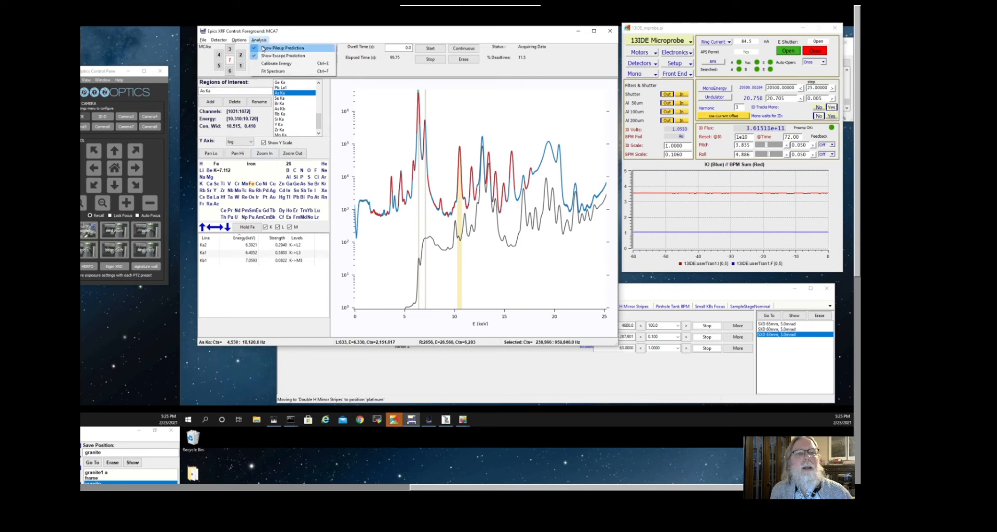
{"action": "left_click", "coordinate": [267, 50]}
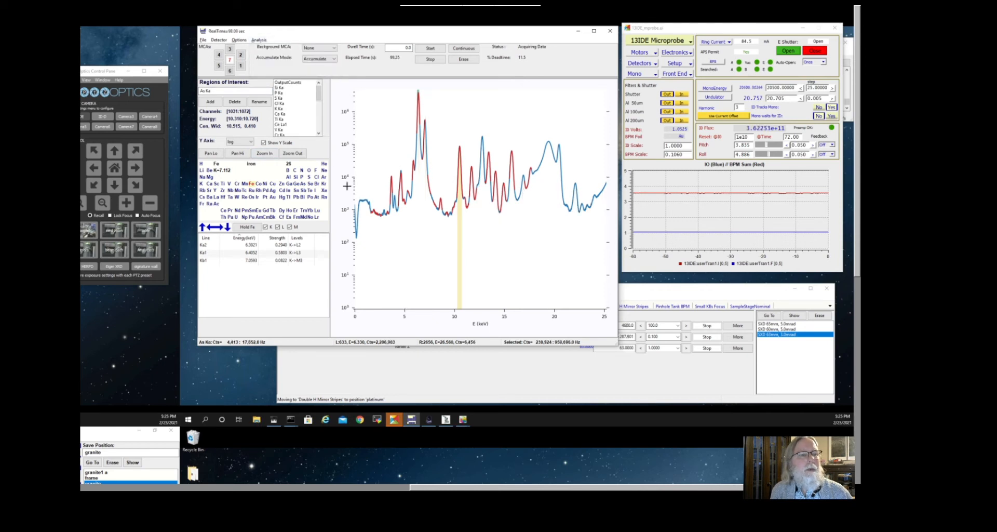
Step: Highlight the Ti Ka, Cr Ka and Fe Ka regions of interest in turn on the wider spectrum
{"action": "left_click", "coordinate": [299, 155]}
{"action": "left_click", "coordinate": [299, 155]}
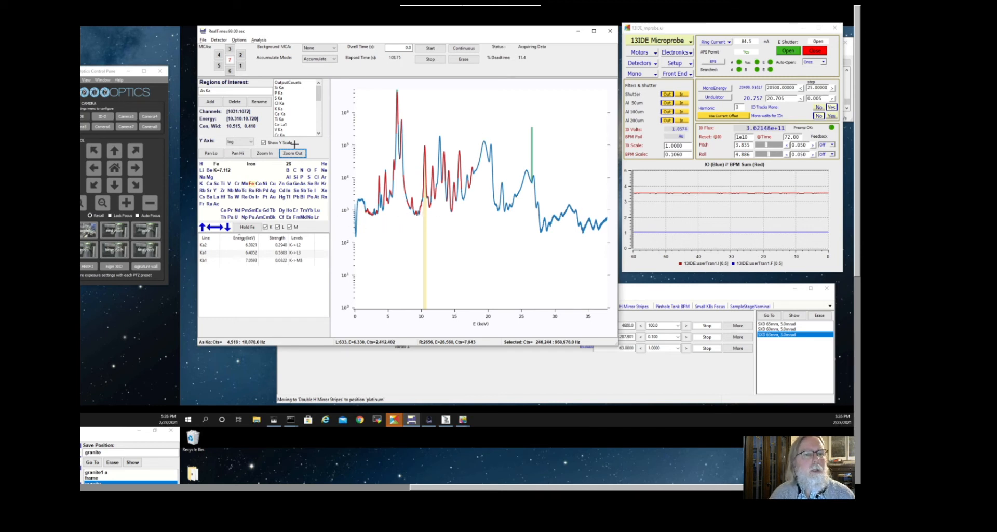
{"action": "left_click", "coordinate": [281, 120]}
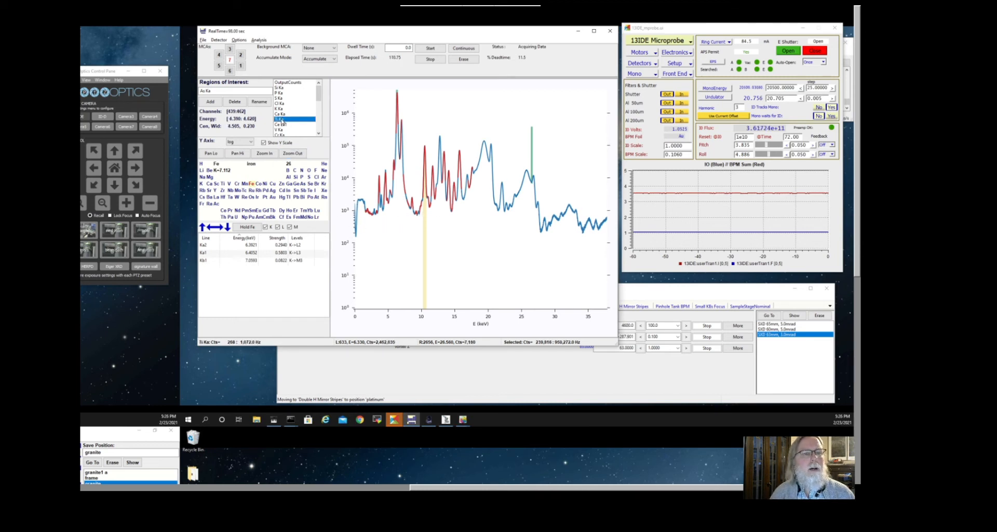
{"action": "left_click", "coordinate": [283, 136]}
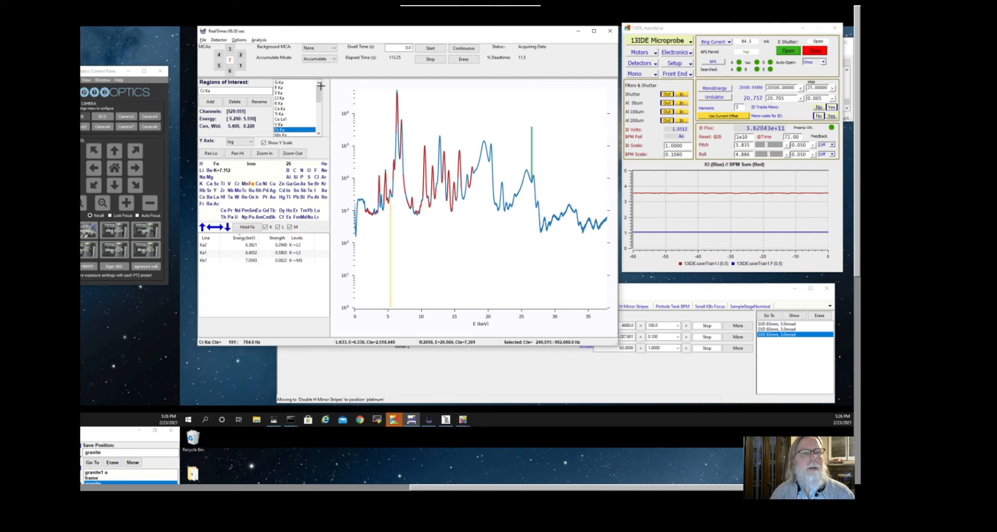
{"action": "left_click_drag", "start_coordinate": [319, 97], "coordinate": [321, 115]}
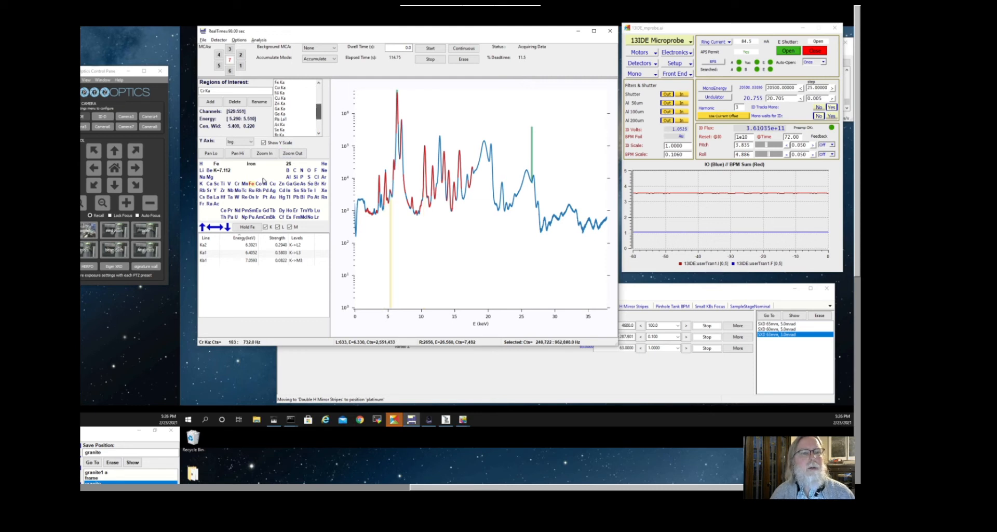
{"action": "left_click", "coordinate": [280, 83]}
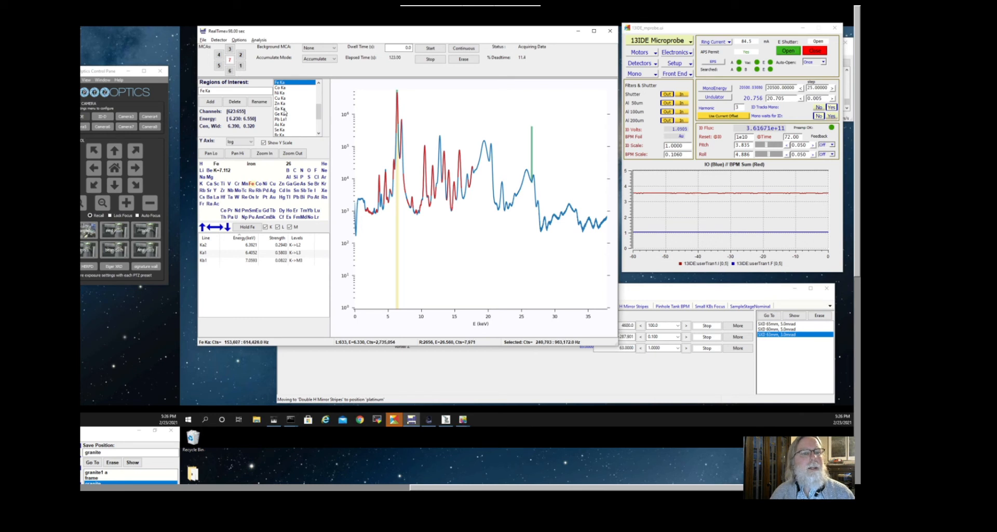
Step: Compare the Ga Ka, Zn Ka and Pb La1 regions of interest, framing the spectrum around the Pb La1 peak
{"action": "left_click", "coordinate": [284, 110]}
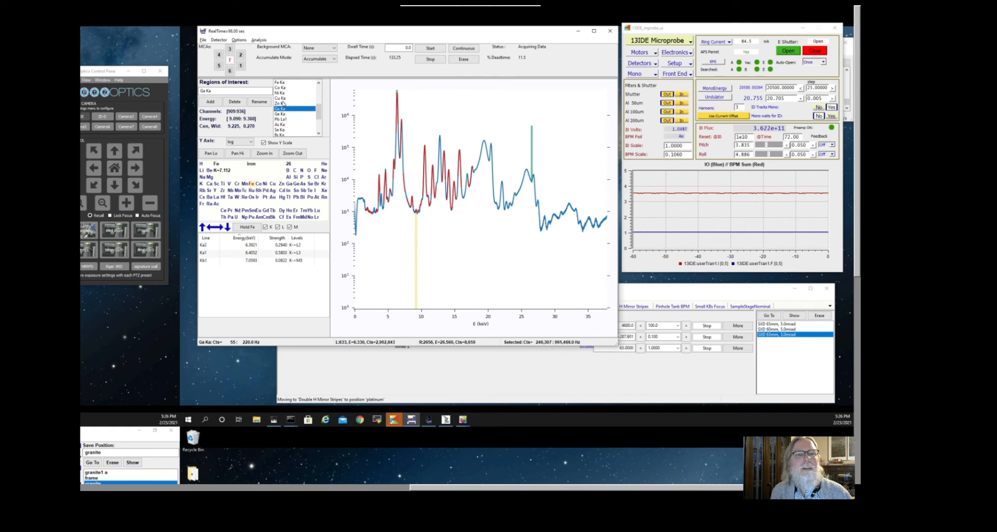
{"action": "left_click", "coordinate": [282, 103]}
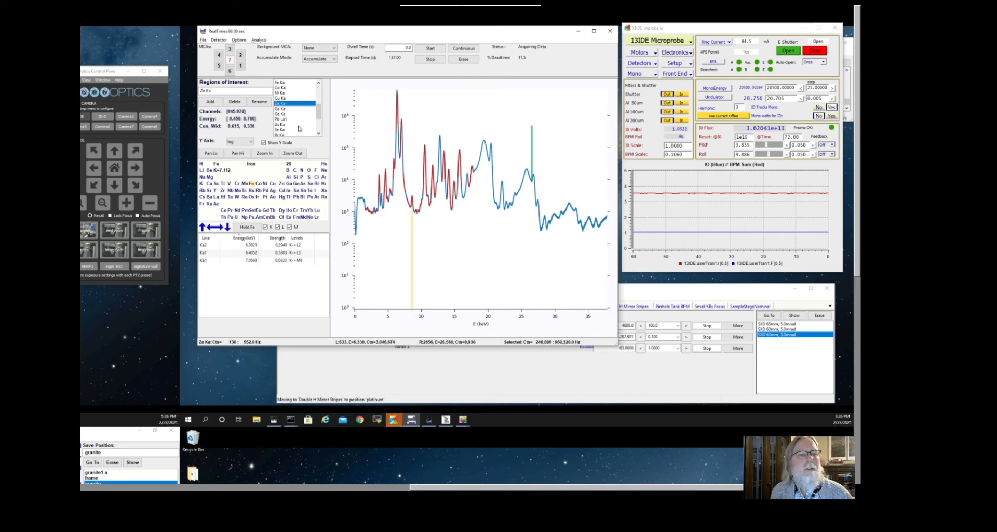
{"action": "left_click", "coordinate": [287, 119]}
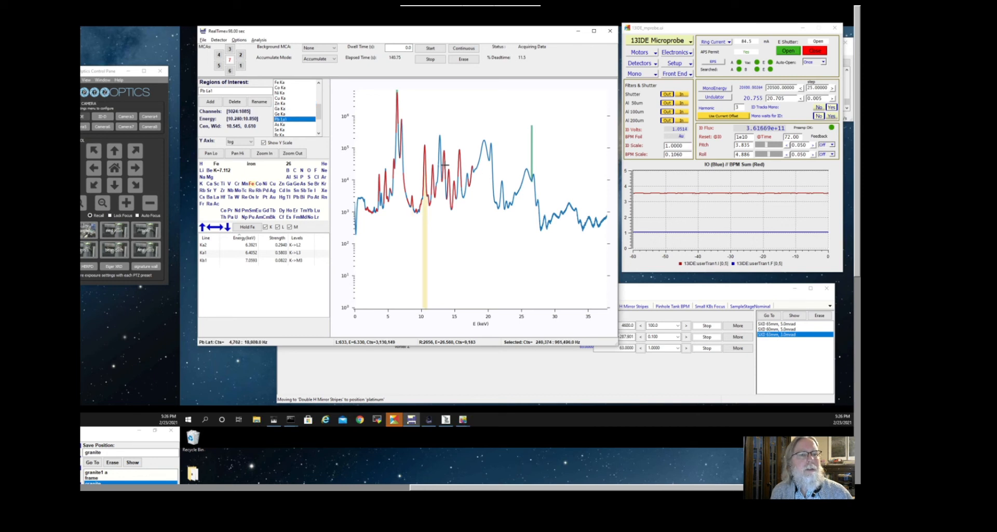
{"action": "left_click", "coordinate": [288, 156]}
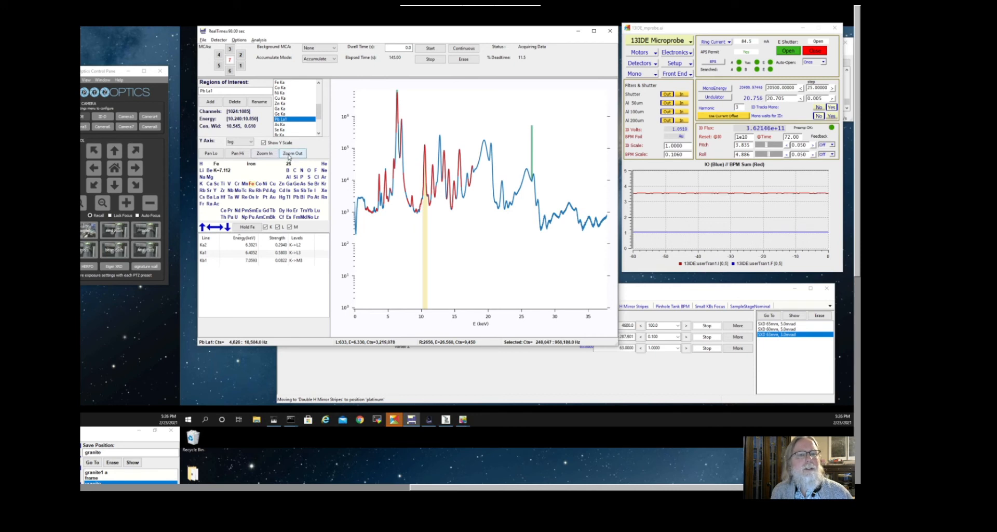
{"action": "left_click", "coordinate": [265, 154]}
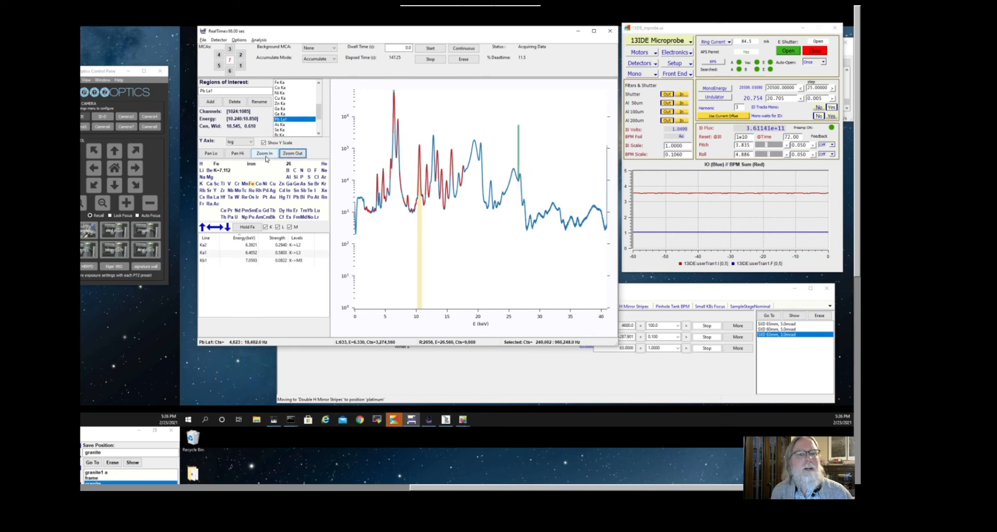
{"action": "left_click", "coordinate": [218, 154]}
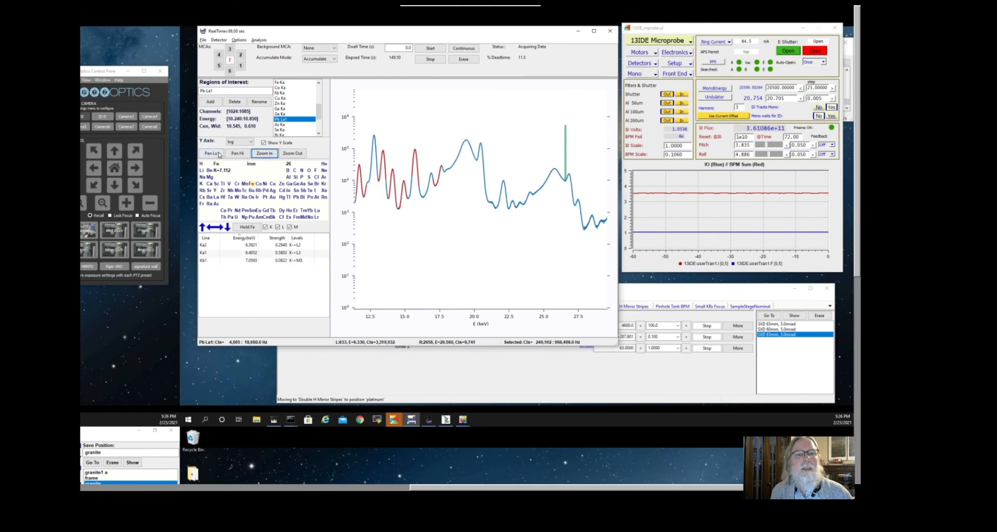
{"action": "left_click", "coordinate": [219, 155]}
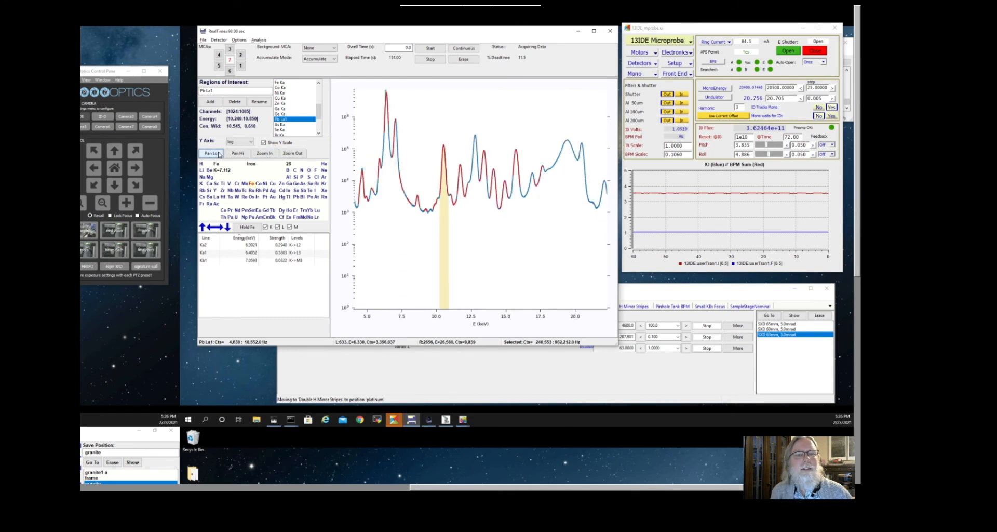
Step: Mark the emission lines of vanadium, titanium, barium and scandium in turn on the low-energy part of the spectrum, ending on titanium
{"action": "left_click", "coordinate": [218, 154]}
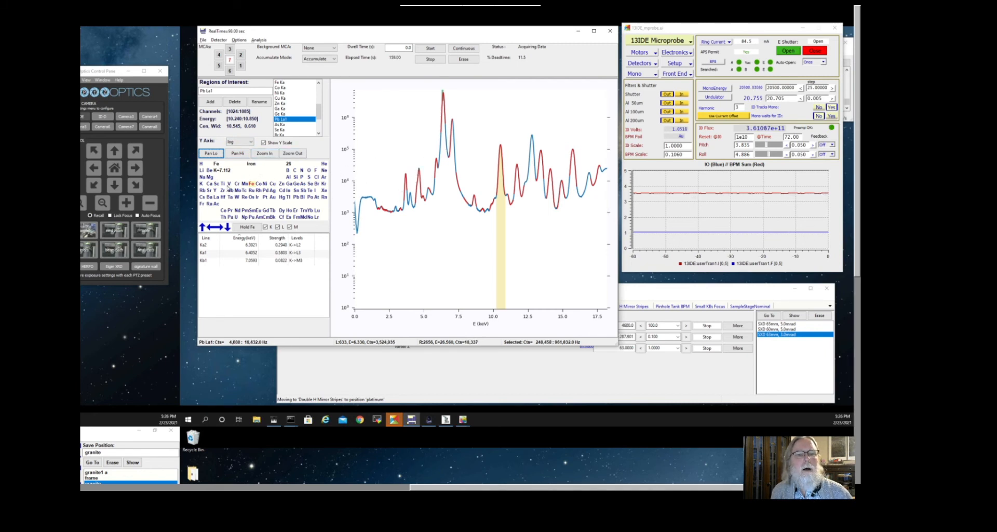
{"action": "left_click", "coordinate": [229, 184]}
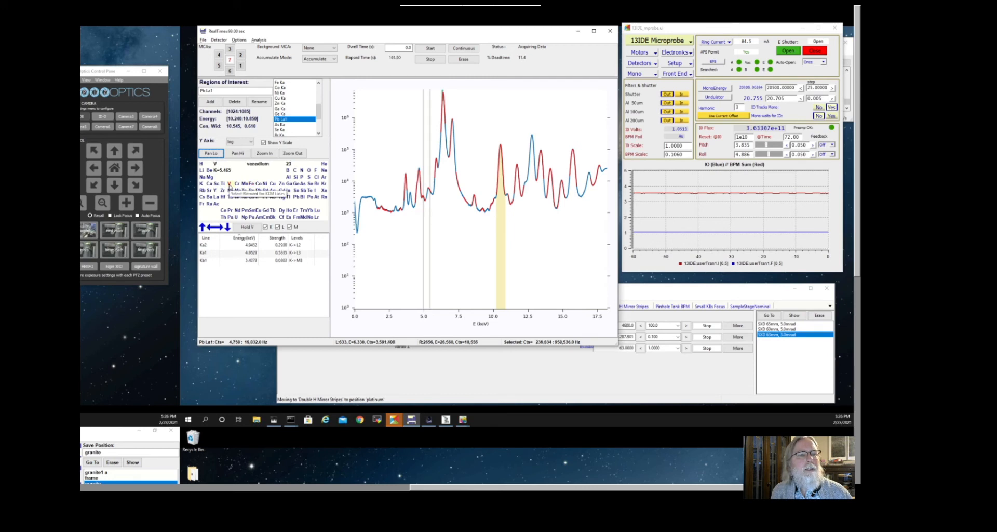
{"action": "left_click", "coordinate": [222, 185]}
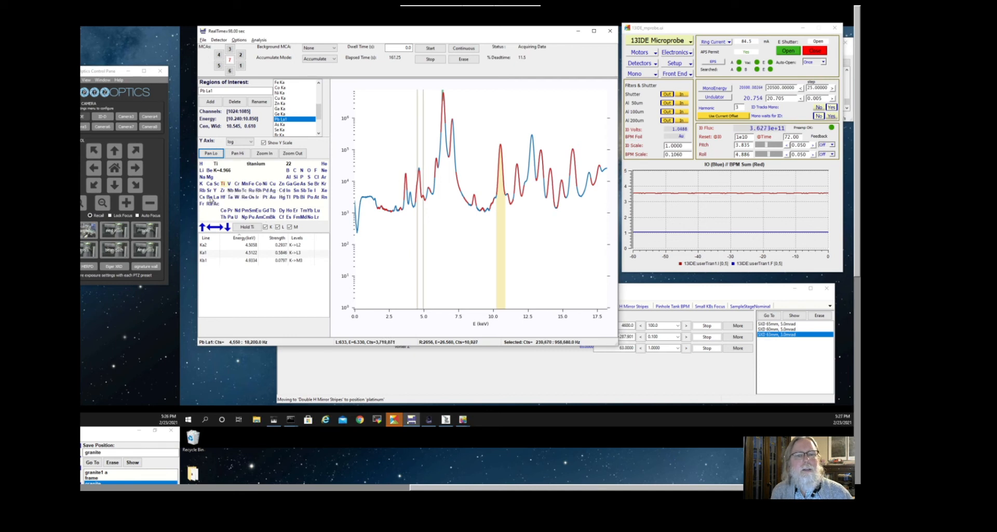
{"action": "left_click", "coordinate": [211, 198]}
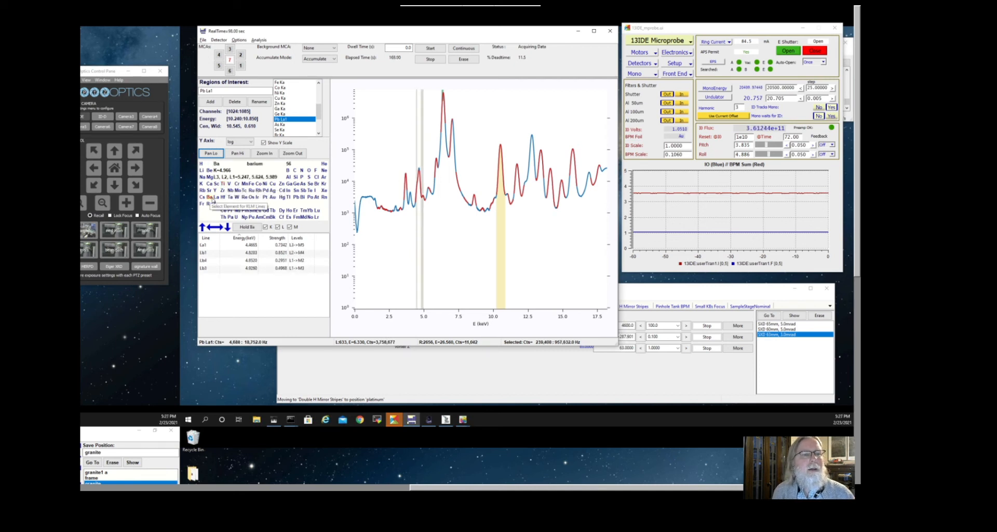
{"action": "left_click", "coordinate": [217, 183]}
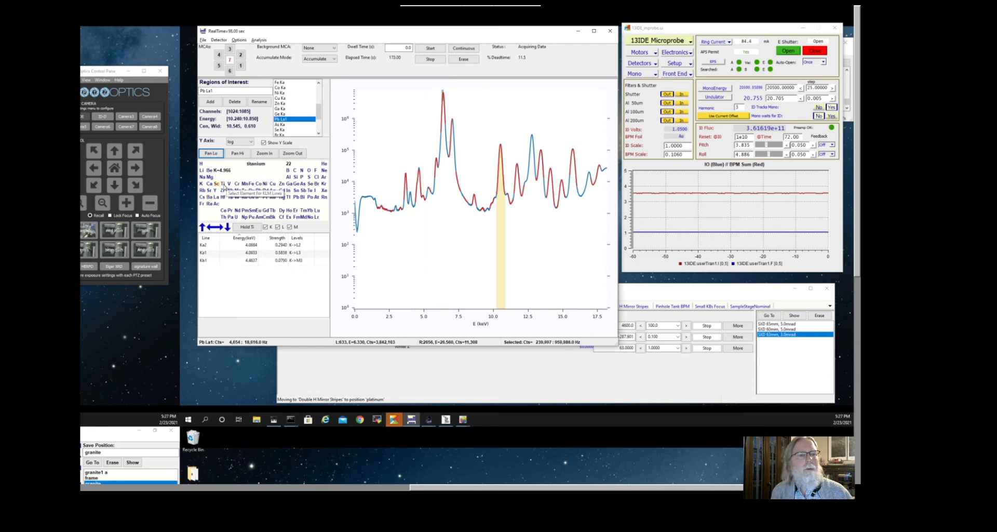
{"action": "left_click", "coordinate": [223, 183]}
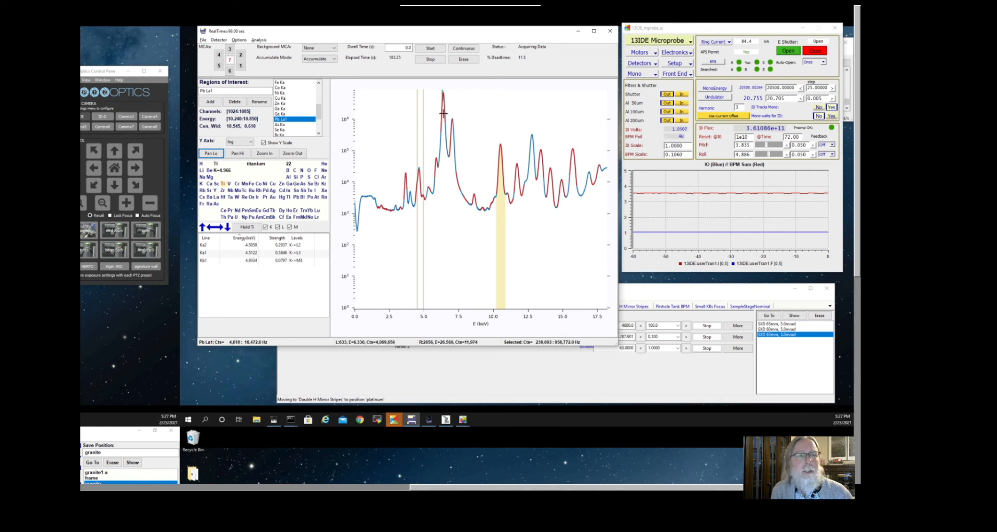
Step: Mark the silicon emission lines and overlay the escape prediction on the spectrum
{"action": "left_click", "coordinate": [294, 178]}
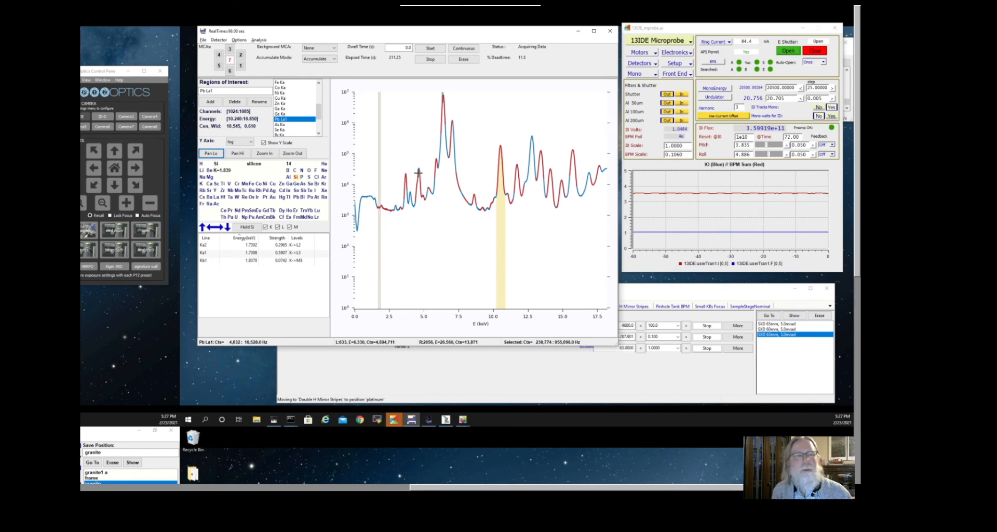
{"action": "left_click", "coordinate": [258, 40]}
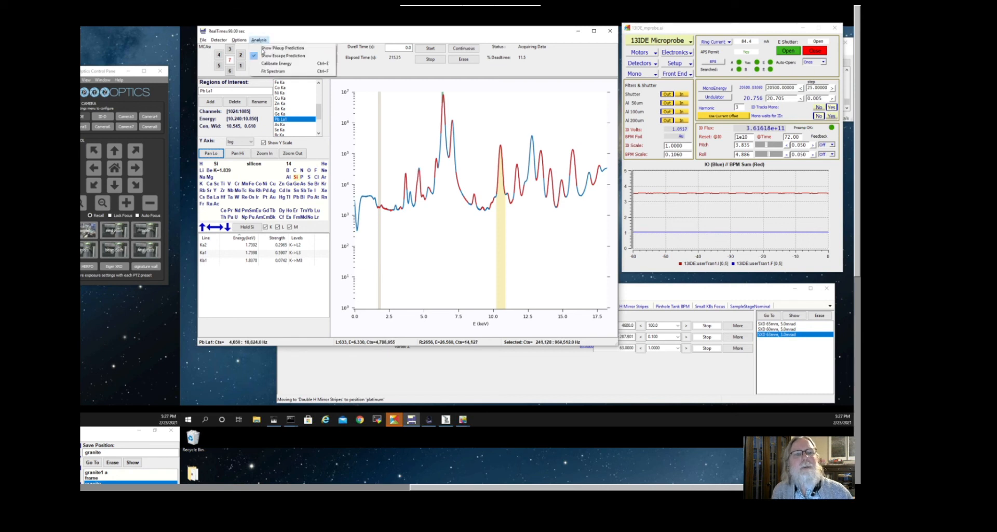
{"action": "left_click", "coordinate": [265, 56]}
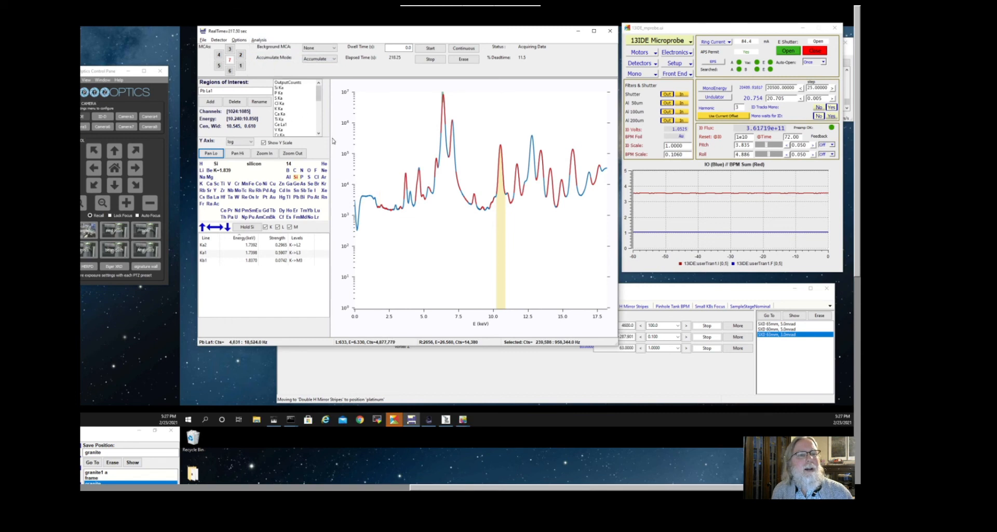
{"action": "left_click", "coordinate": [257, 40]}
{"action": "left_click", "coordinate": [291, 56]}
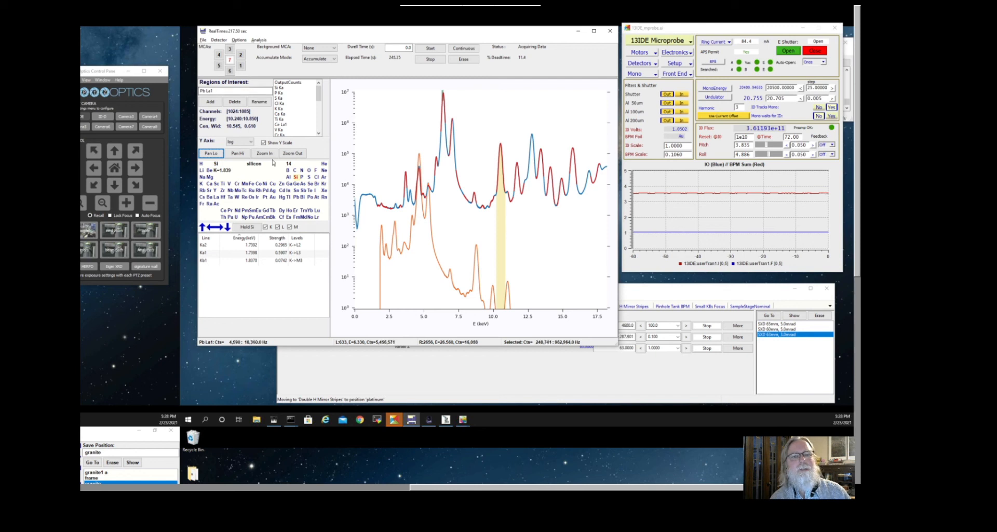
Step: Turn off the escape prediction and widen the spectrum to the full energy range of about 40 keV
{"action": "left_click", "coordinate": [260, 40]}
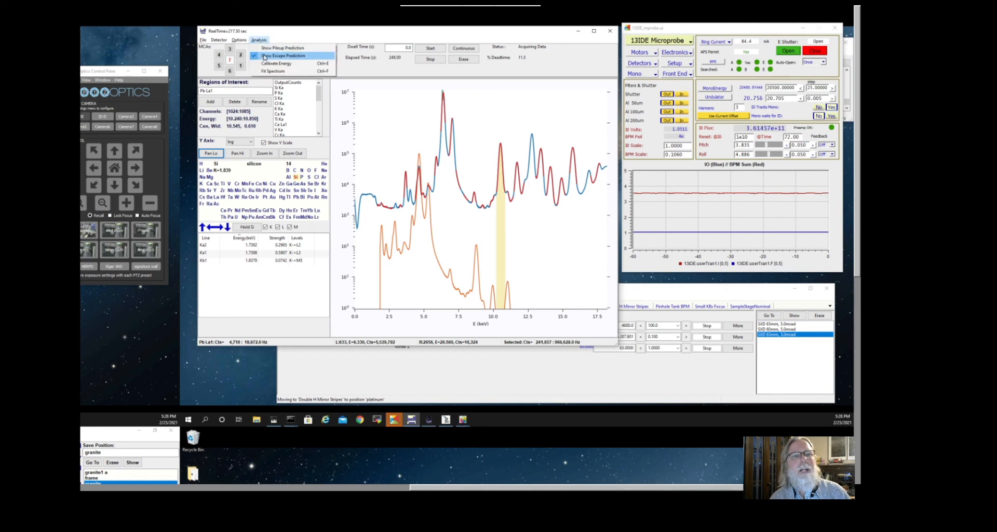
{"action": "left_click", "coordinate": [264, 56]}
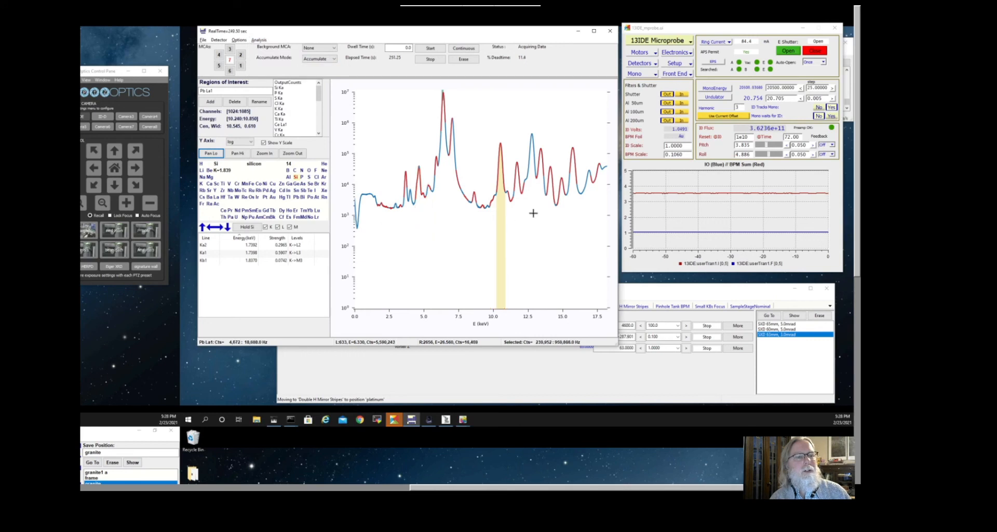
{"action": "left_click", "coordinate": [294, 154]}
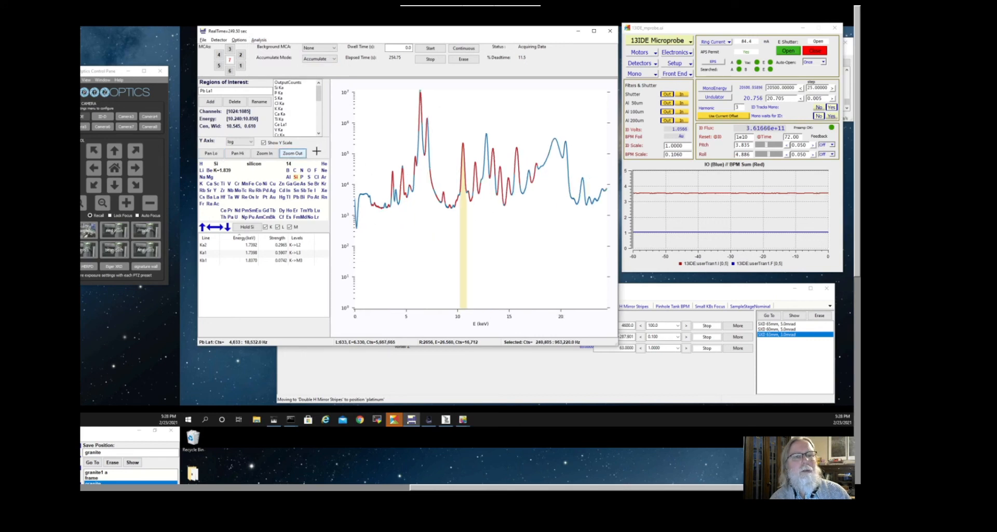
{"action": "left_click", "coordinate": [298, 154]}
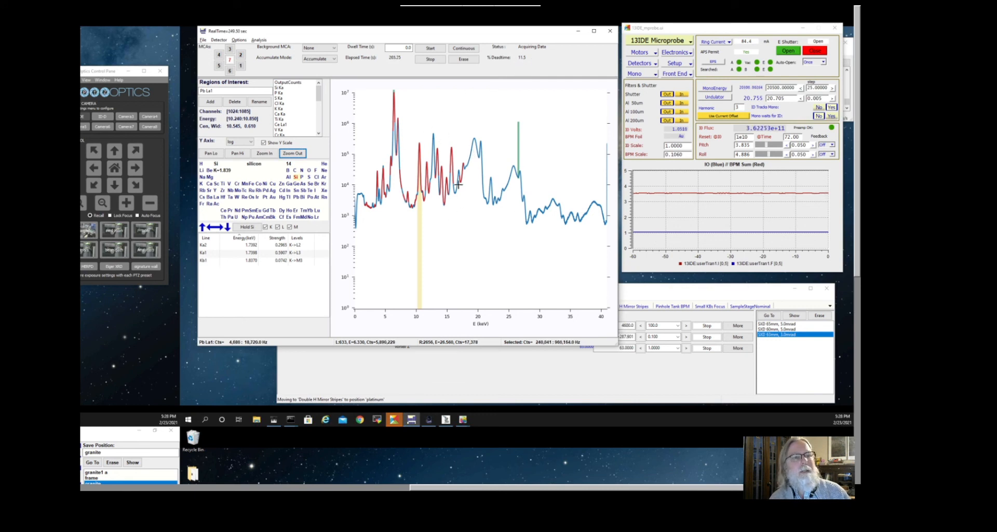
Step: Highlight the Ti Ka, Zn Ka and Fe Ka regions of interest in turn on the full-range spectrum
{"action": "left_click", "coordinate": [281, 120]}
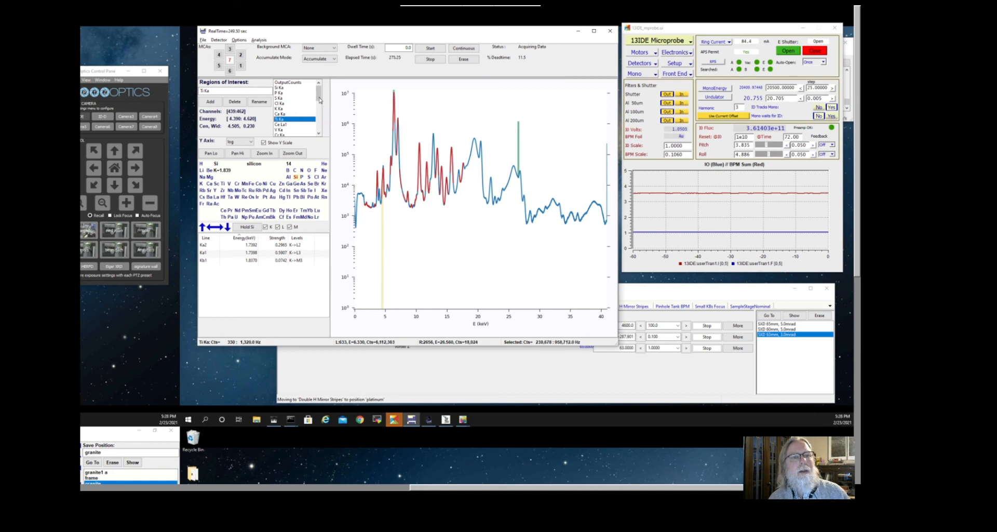
{"action": "left_click_drag", "start_coordinate": [318, 97], "coordinate": [317, 114]}
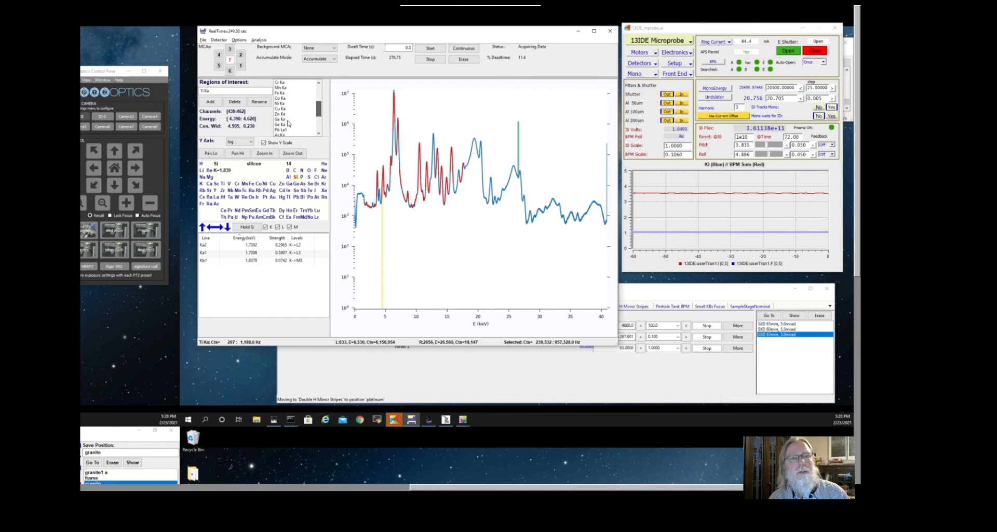
{"action": "left_click", "coordinate": [290, 113]}
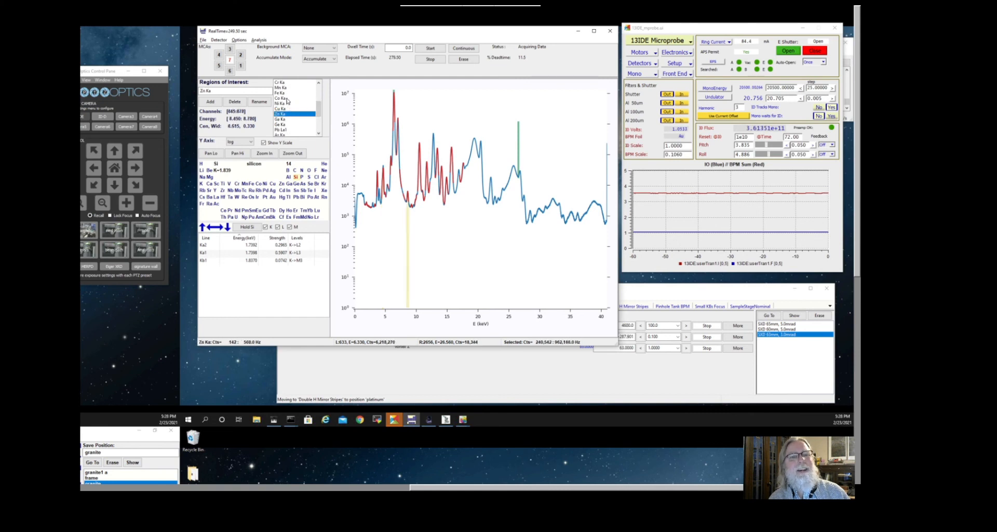
{"action": "left_click", "coordinate": [282, 93]}
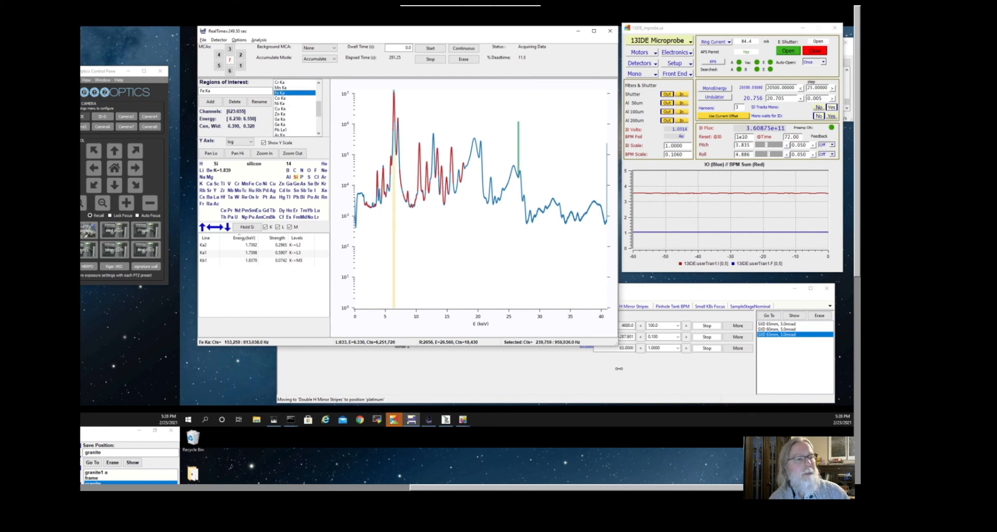
Step: Move the Vortex Z detector stage out to 69 in increments of 1 and restart the spectrum acquisition
{"action": "left_click", "coordinate": [690, 364]}
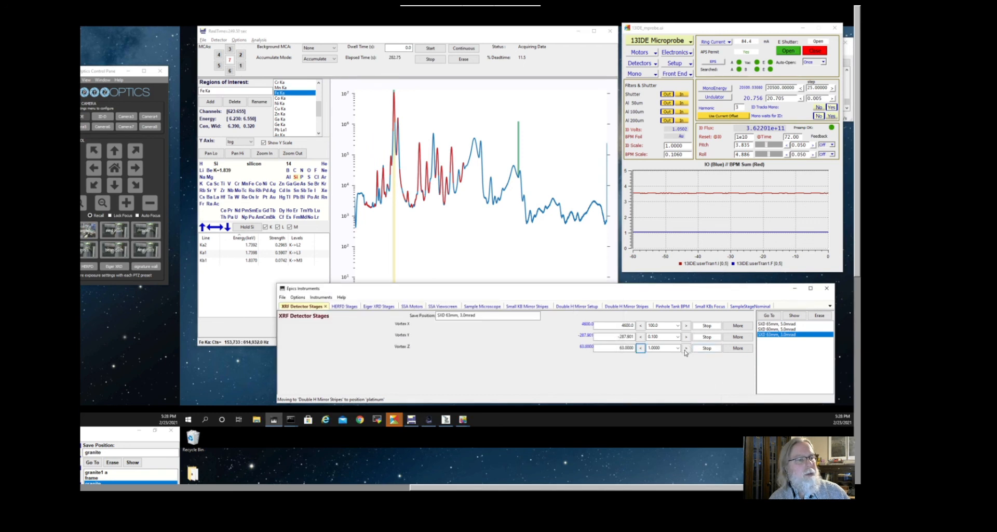
{"action": "left_click", "coordinate": [686, 349]}
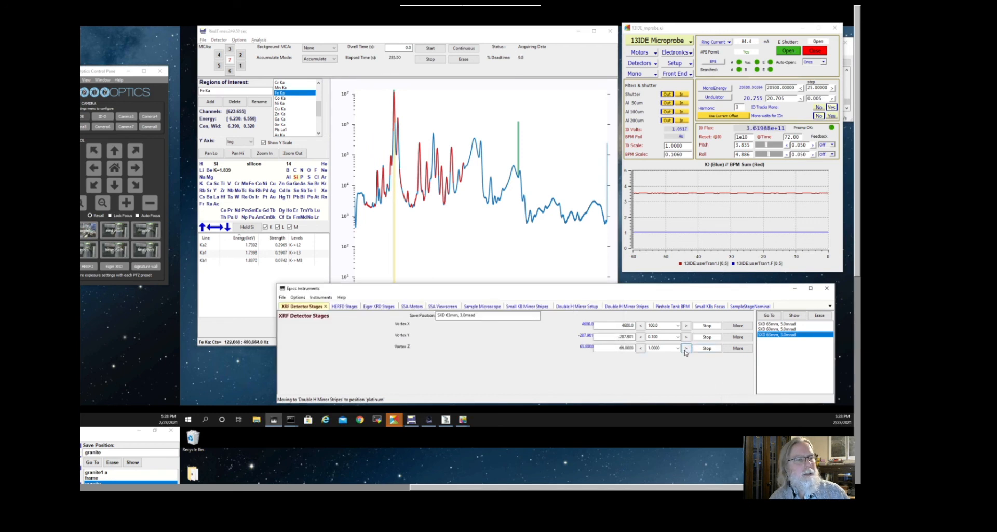
{"action": "left_click", "coordinate": [685, 349]}
{"action": "left_click", "coordinate": [686, 349]}
{"action": "left_click", "coordinate": [685, 349]}
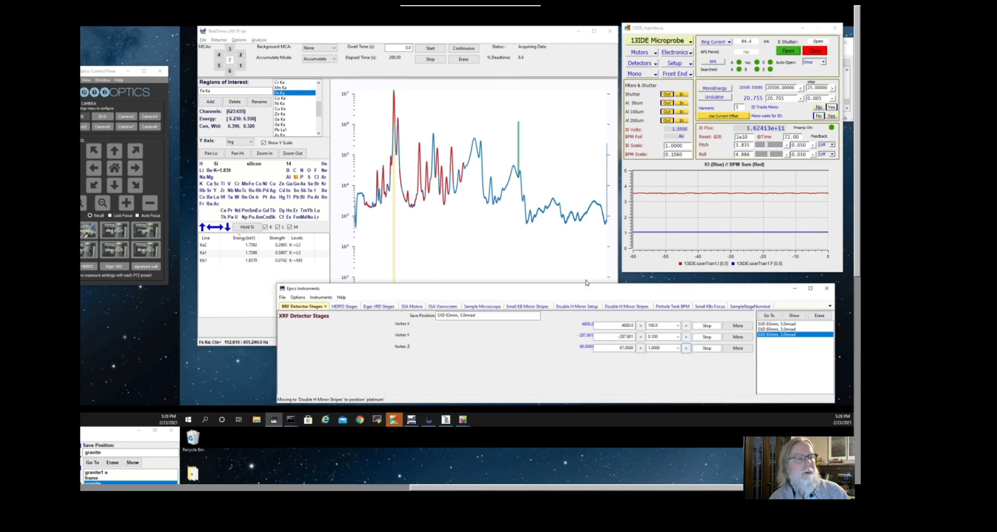
{"action": "left_click", "coordinate": [430, 48]}
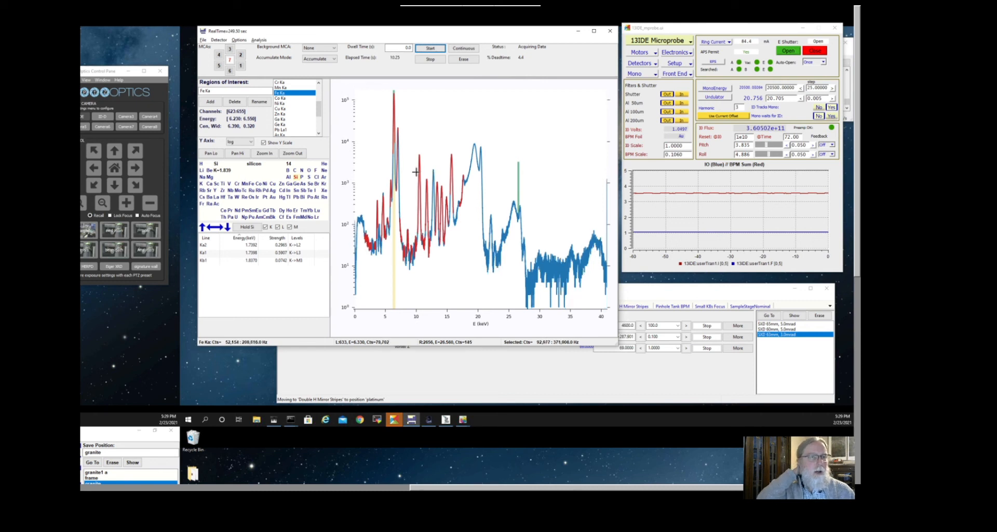
Step: Move the Vortex Z detector stage back in to 64 in increments of 1
{"action": "left_click", "coordinate": [575, 381]}
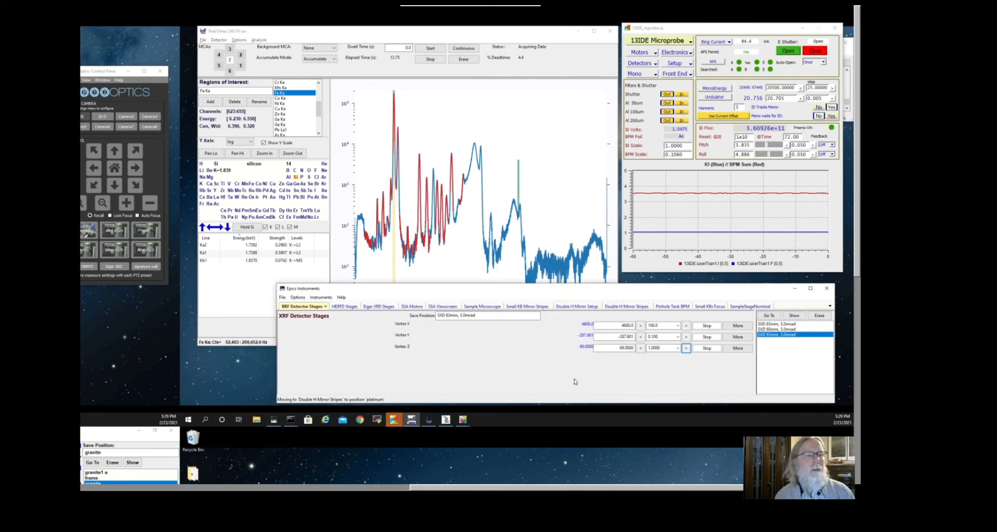
{"action": "left_click", "coordinate": [642, 349]}
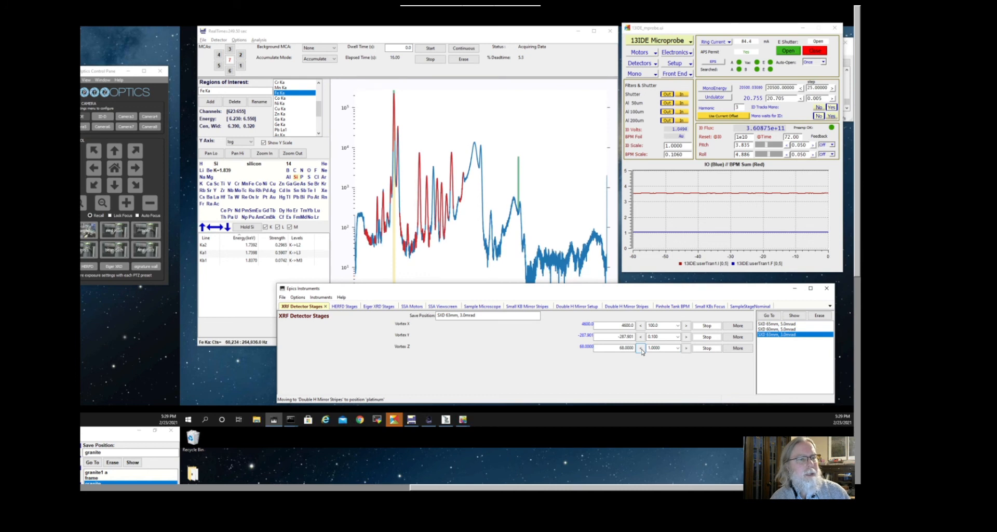
{"action": "left_click", "coordinate": [642, 348]}
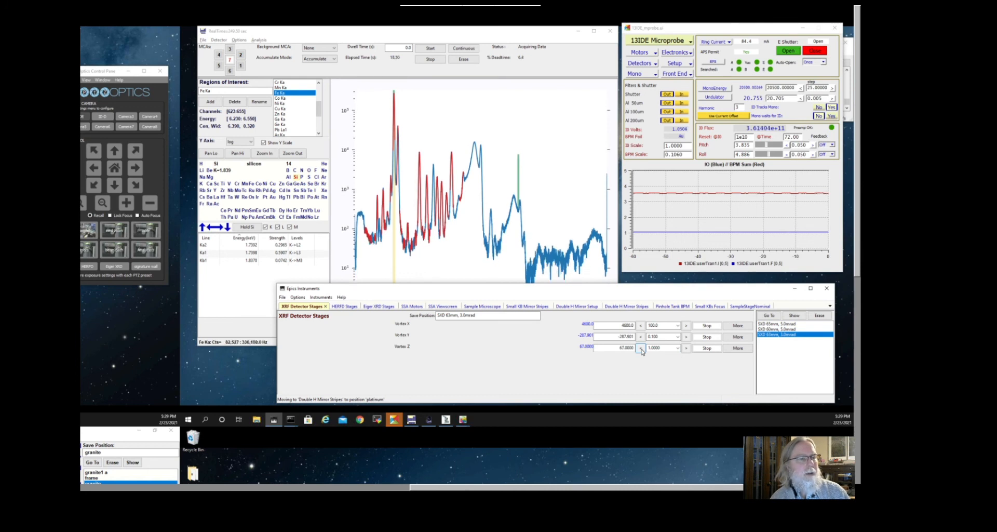
{"action": "left_click", "coordinate": [642, 350]}
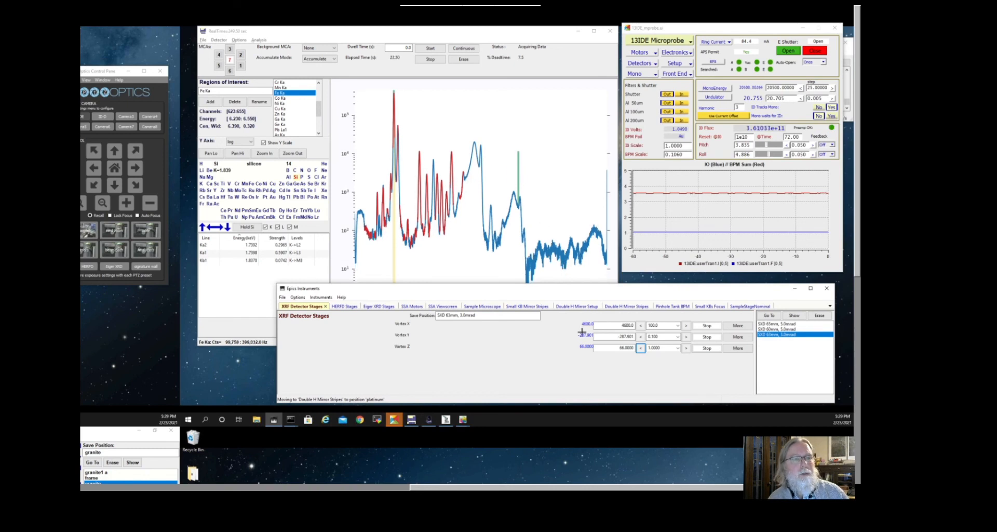
{"action": "left_click", "coordinate": [640, 348]}
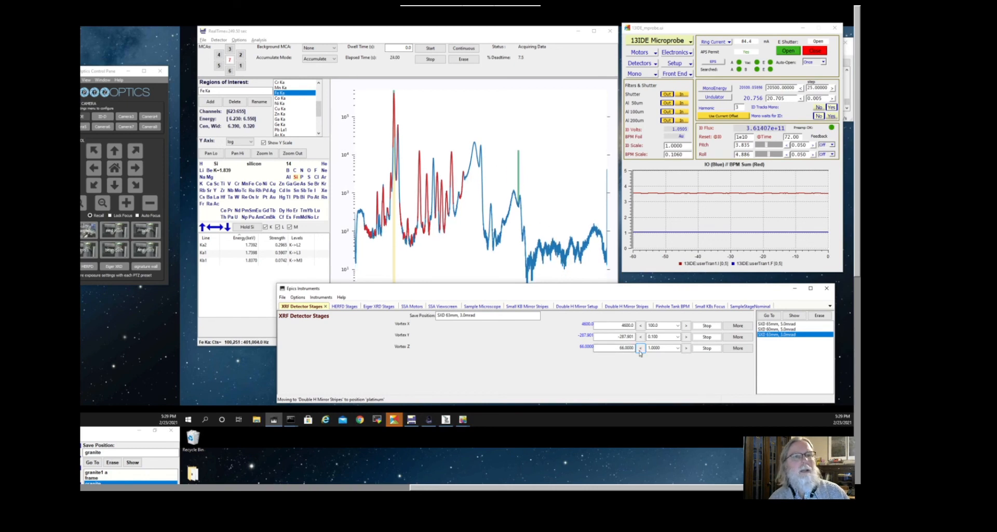
{"action": "left_click", "coordinate": [640, 348]}
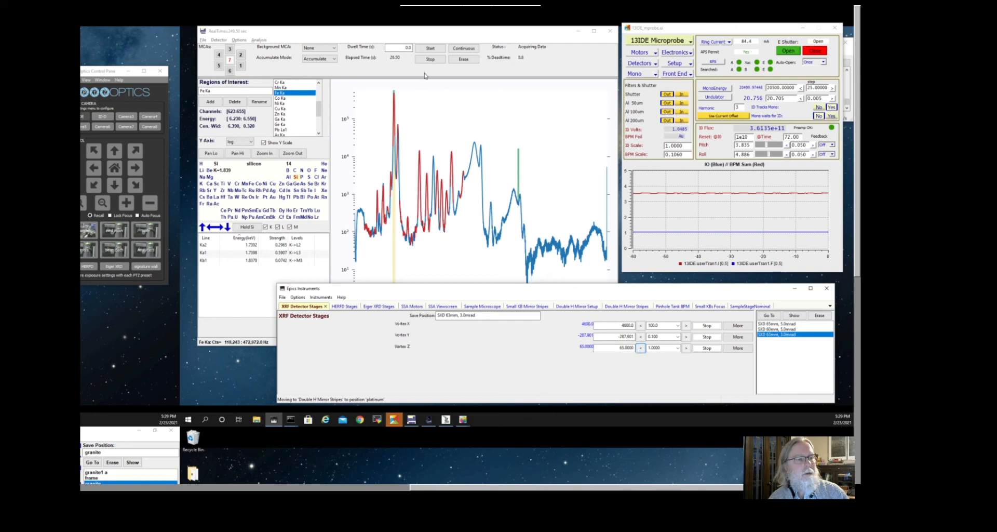
Step: Set the accumulate mode to Single and start a new acquisition
{"action": "left_click", "coordinate": [332, 59]}
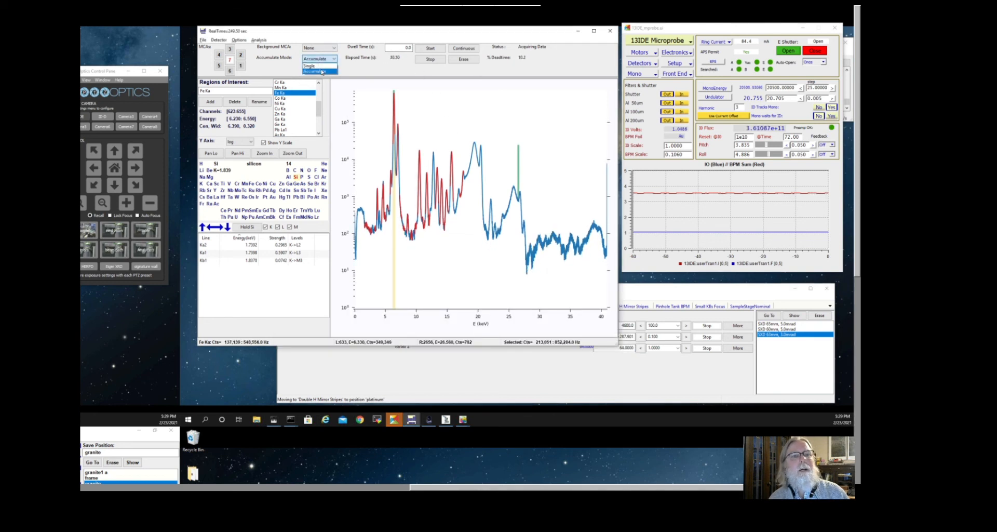
{"action": "left_click", "coordinate": [314, 66]}
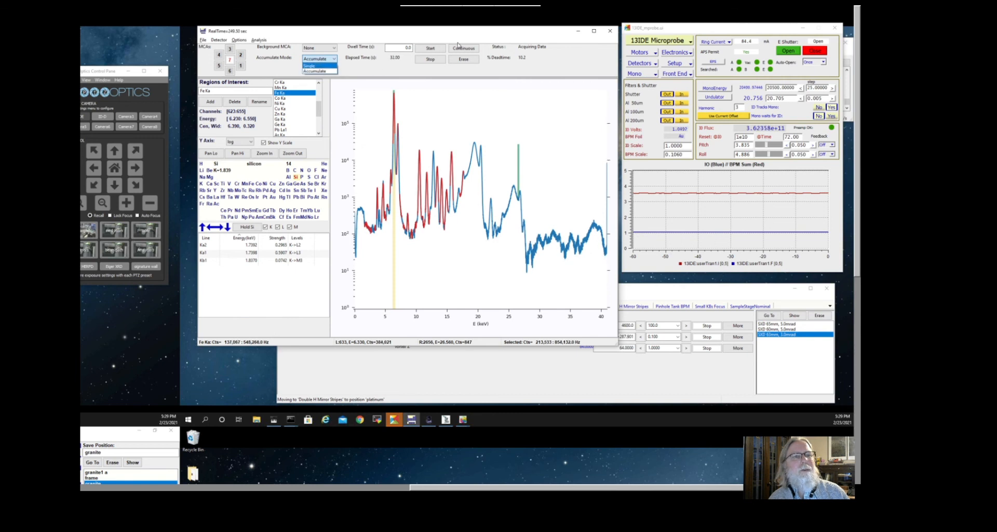
{"action": "left_click", "coordinate": [434, 49]}
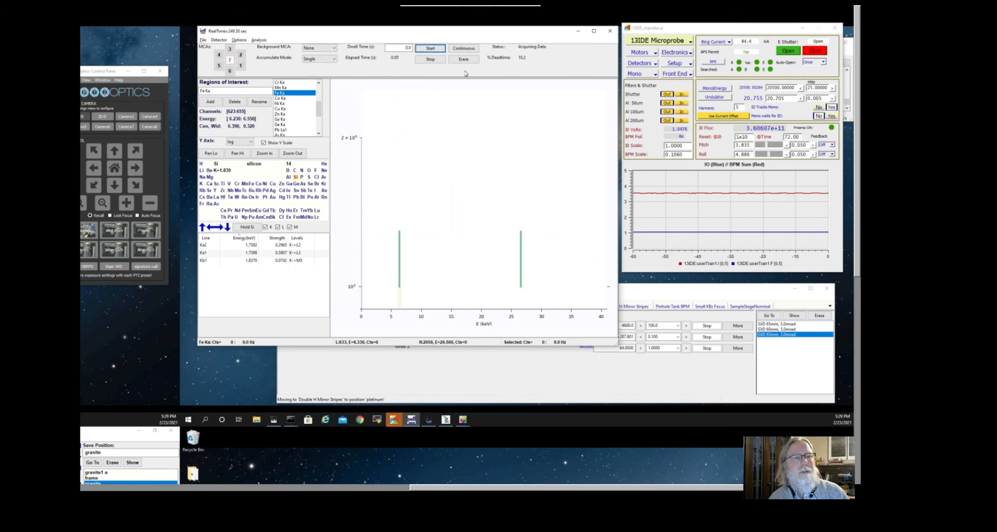